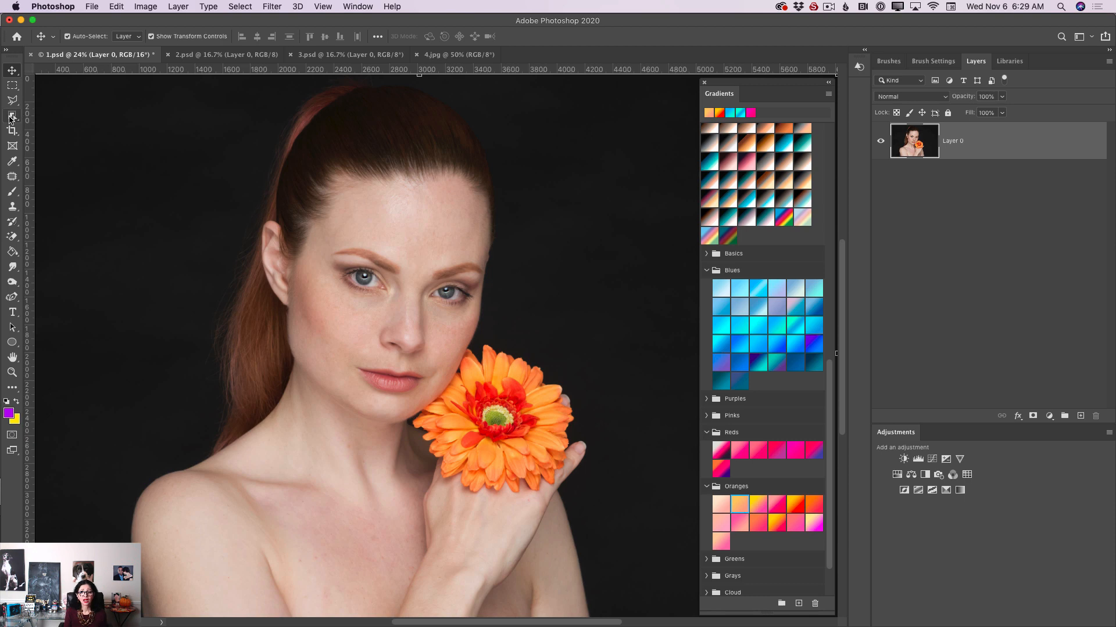
Select the orange flower with the Object Selection Tool and add a magenta gradient fill from the Reds presets over it
{"action": "left_click", "coordinate": [10, 118]}
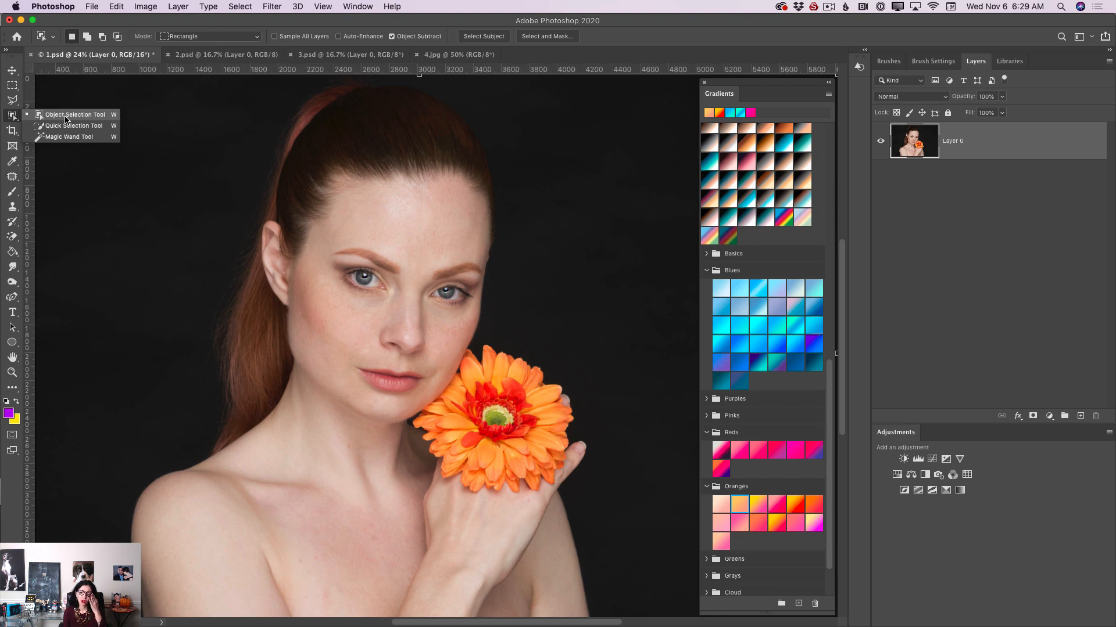
{"action": "left_click", "coordinate": [65, 119]}
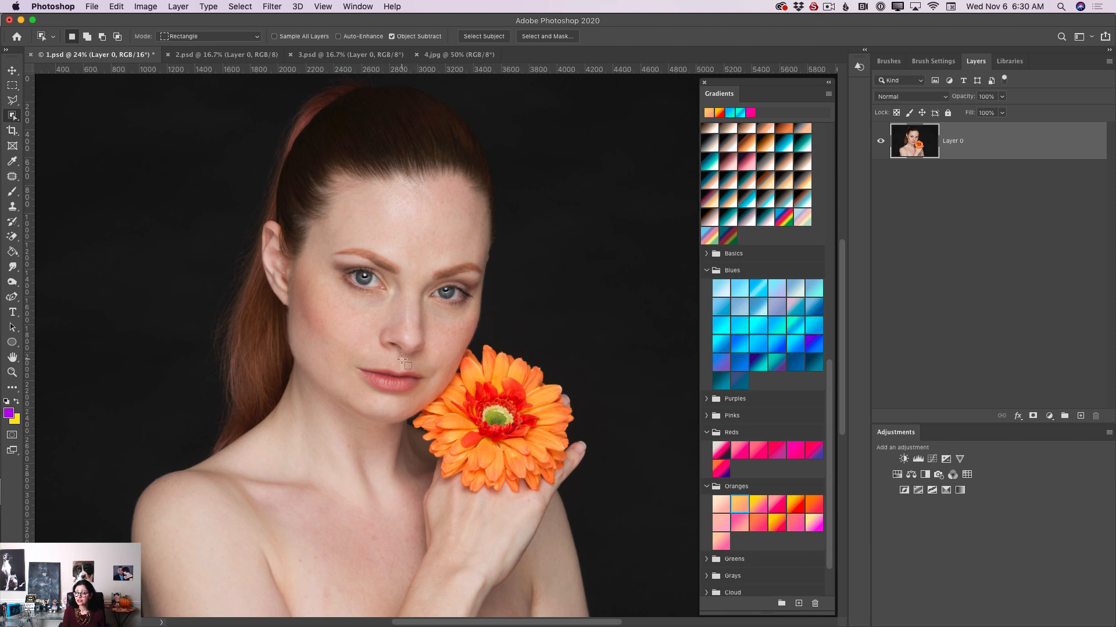
{"action": "left_click_drag", "start_coordinate": [409, 363], "coordinate": [573, 500]}
{"action": "left_click", "coordinate": [795, 452]}
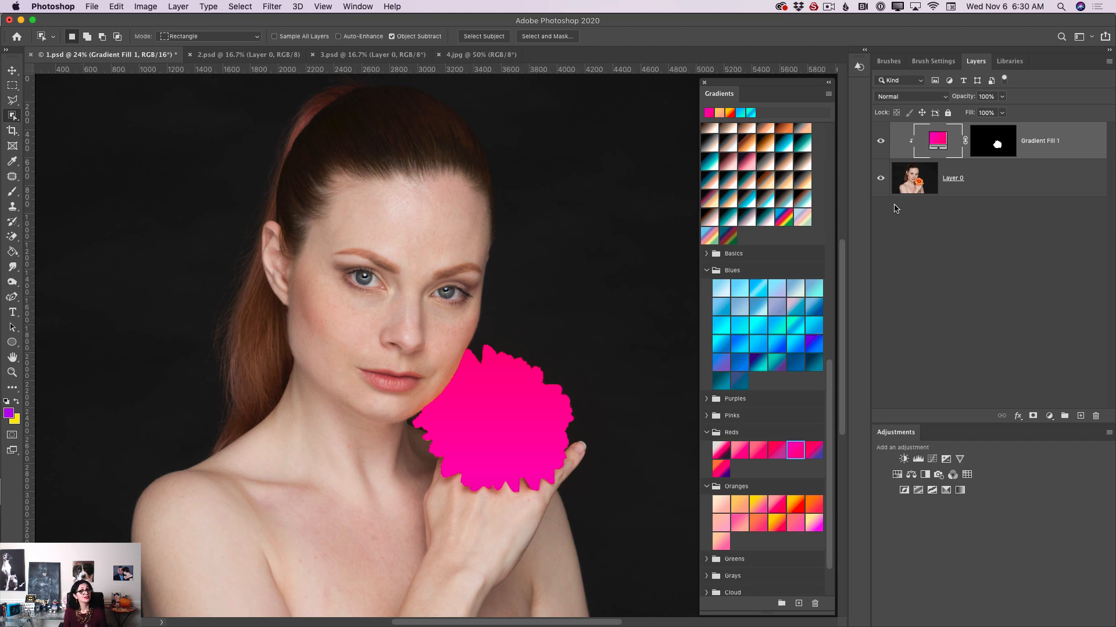
Set the flower's magenta gradient fill layer to the Multiply blend mode and 67% opacity
{"action": "left_click", "coordinate": [912, 99]}
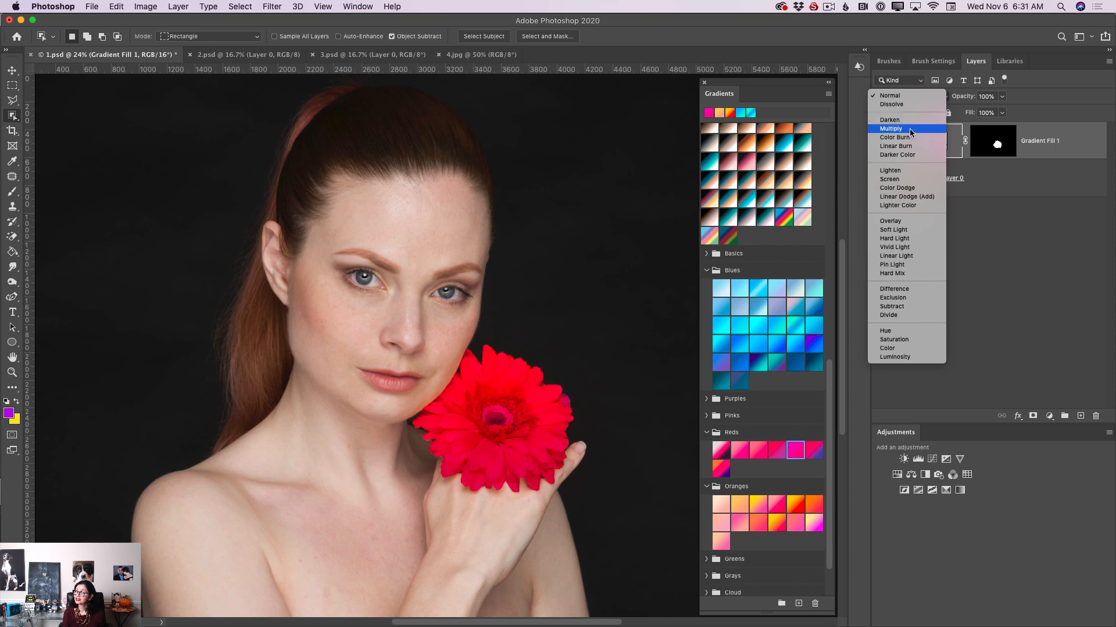
{"action": "left_click", "coordinate": [914, 127]}
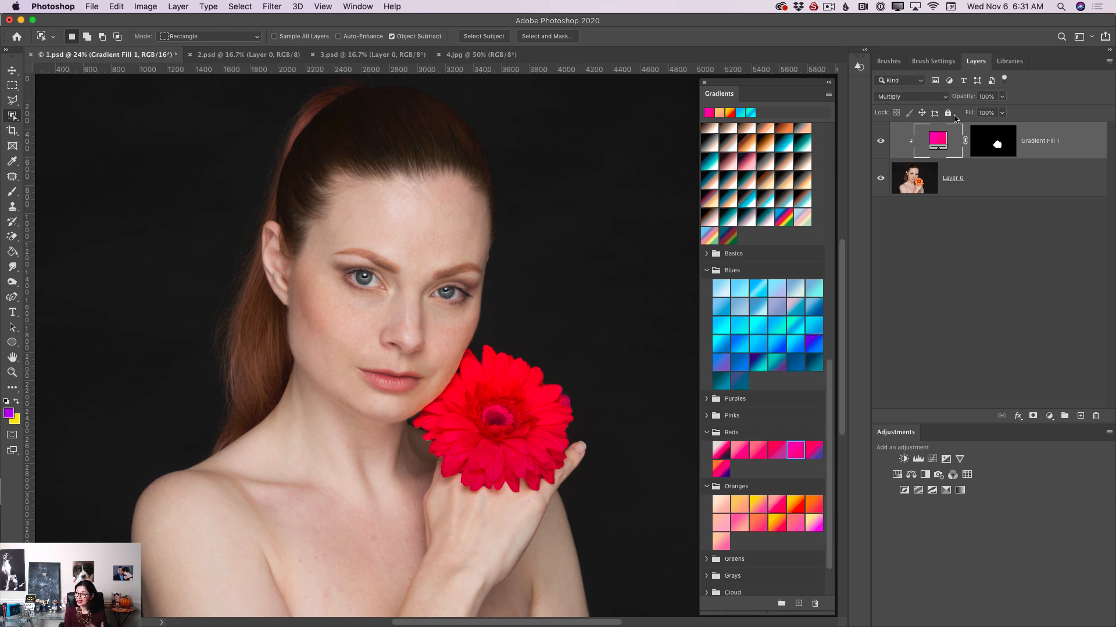
{"action": "left_click", "coordinate": [1001, 97]}
{"action": "left_click_drag", "start_coordinate": [1002, 111], "coordinate": [987, 120]}
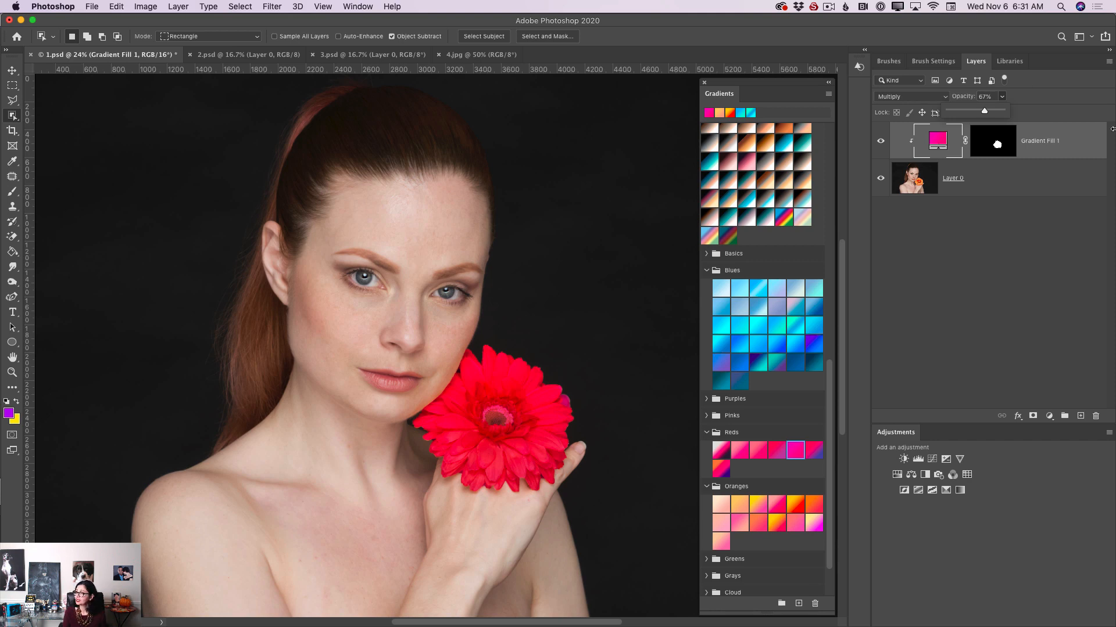
Rename the photo layer Layer 0 as background
{"action": "left_click", "coordinate": [972, 186]}
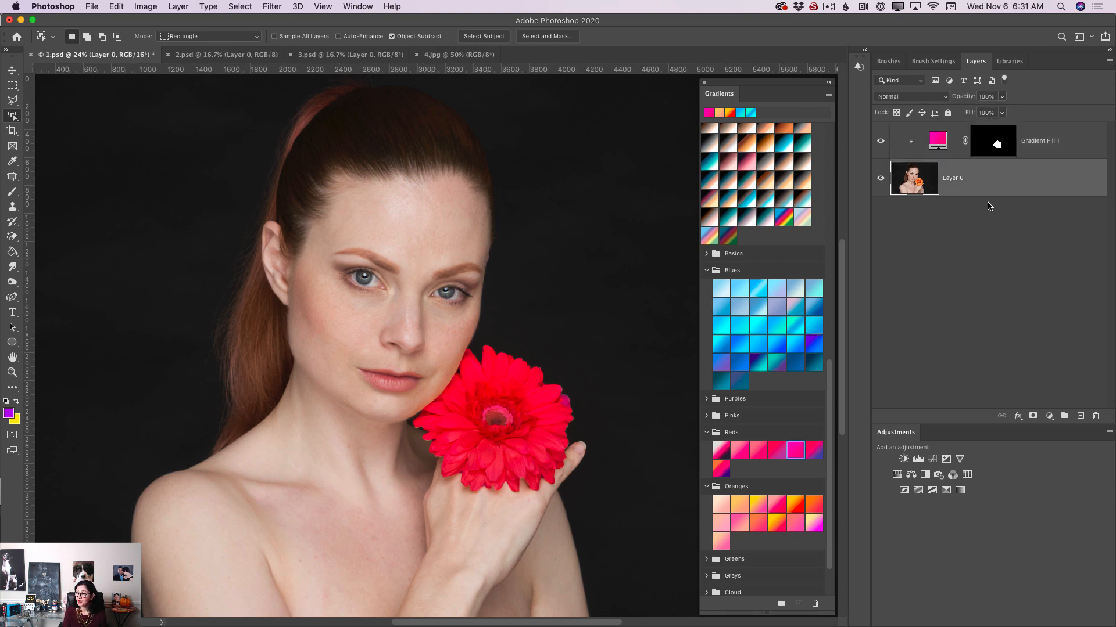
{"action": "double_click", "coordinate": [961, 178]}
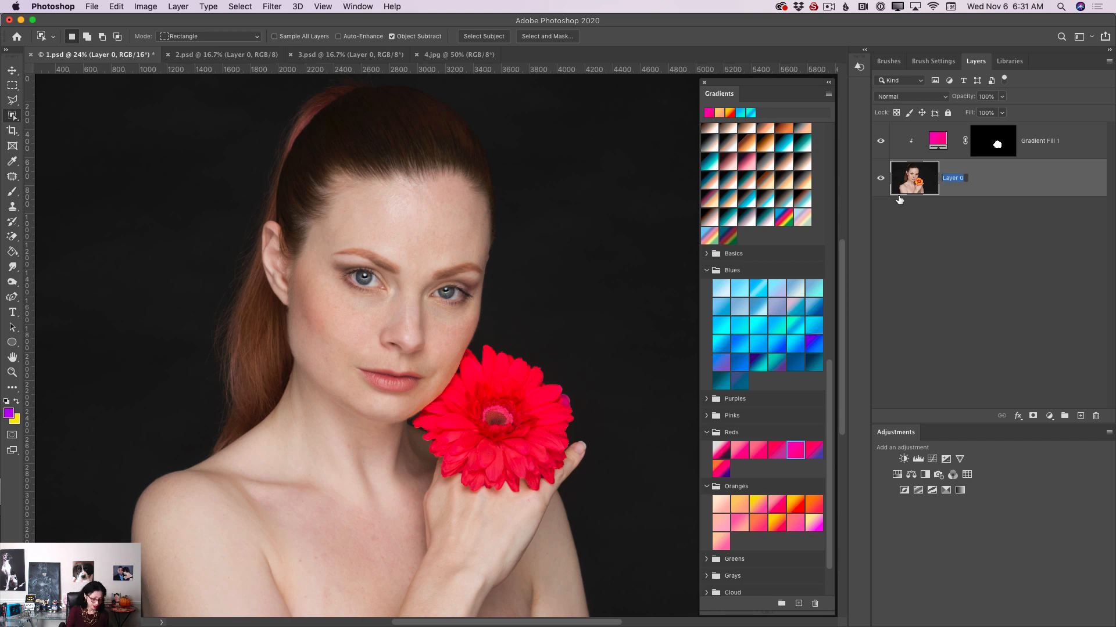
{"action": "type", "text": "back"}
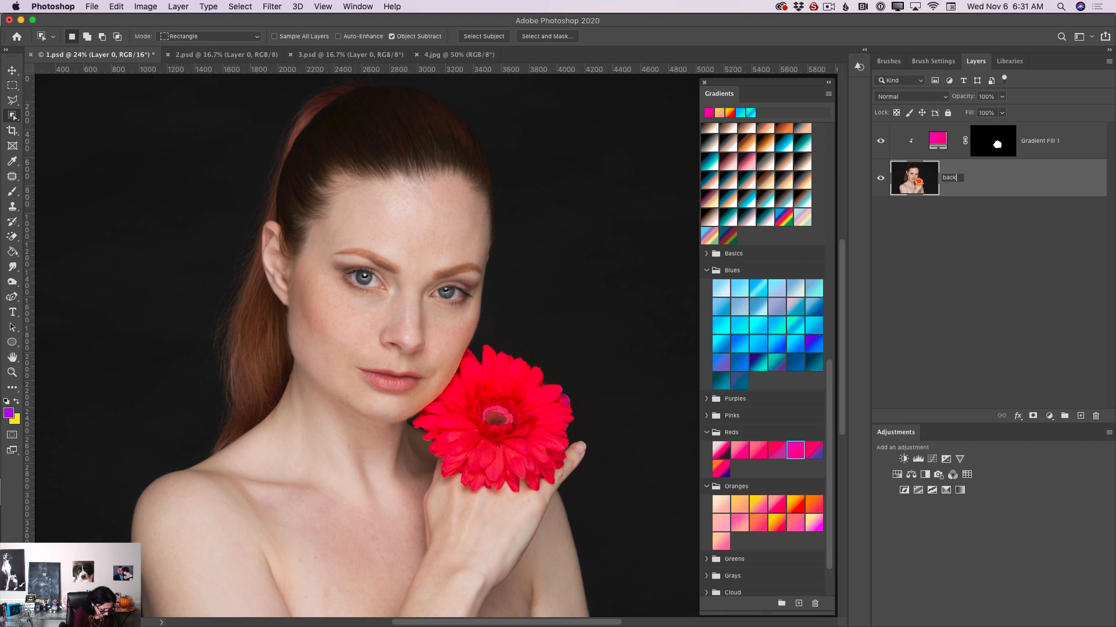
{"action": "type", "text": "ground"}
{"action": "key", "text": "Return"}
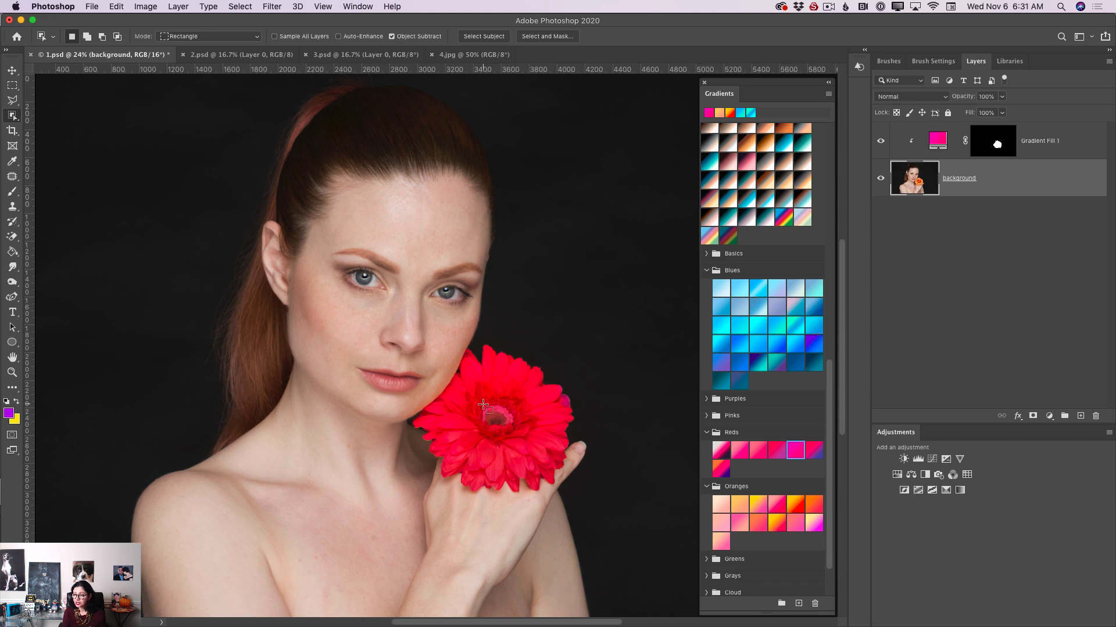
Select the flower's centre and cover it with a yellow-orange gradient fill from the Oranges presets in Difference blend mode
{"action": "left_click_drag", "start_coordinate": [480, 402], "coordinate": [517, 431]}
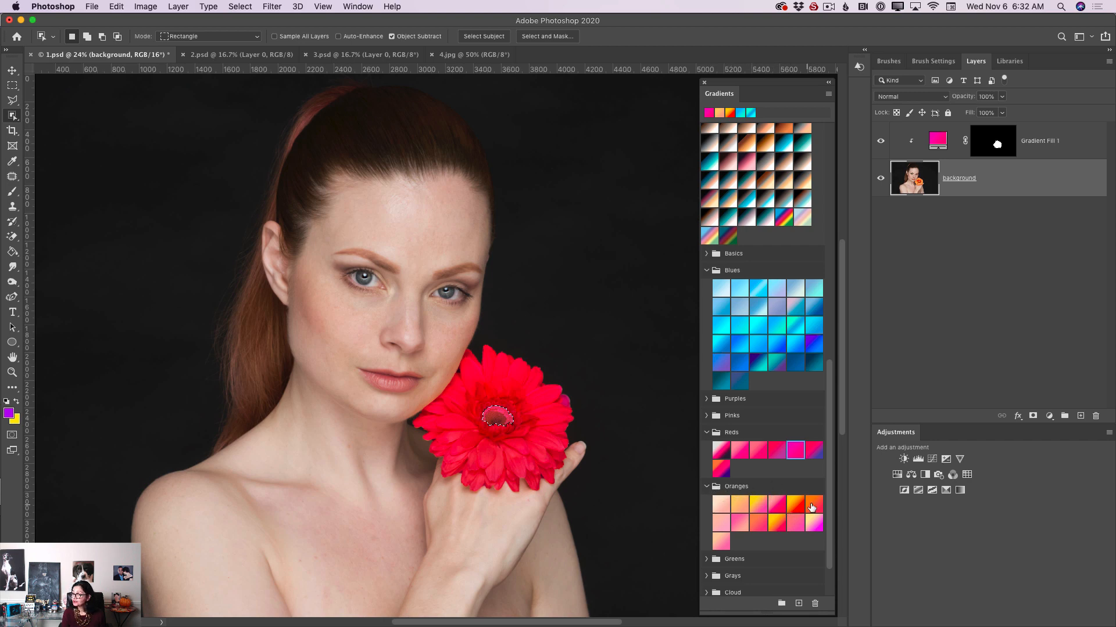
{"action": "left_click", "coordinate": [777, 520]}
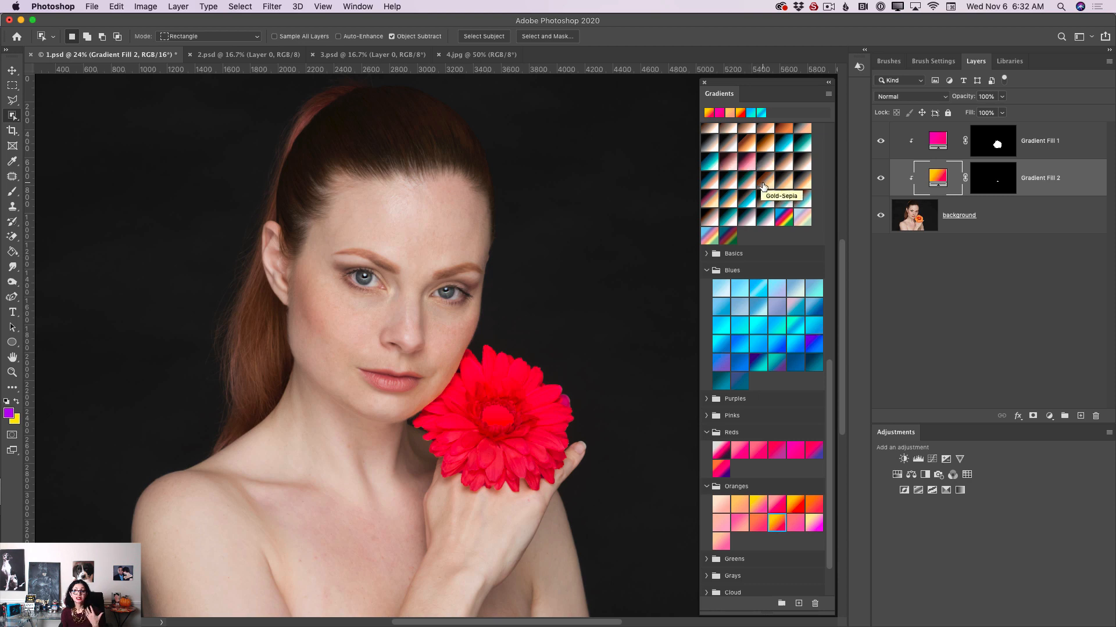
{"action": "left_click", "coordinate": [898, 98]}
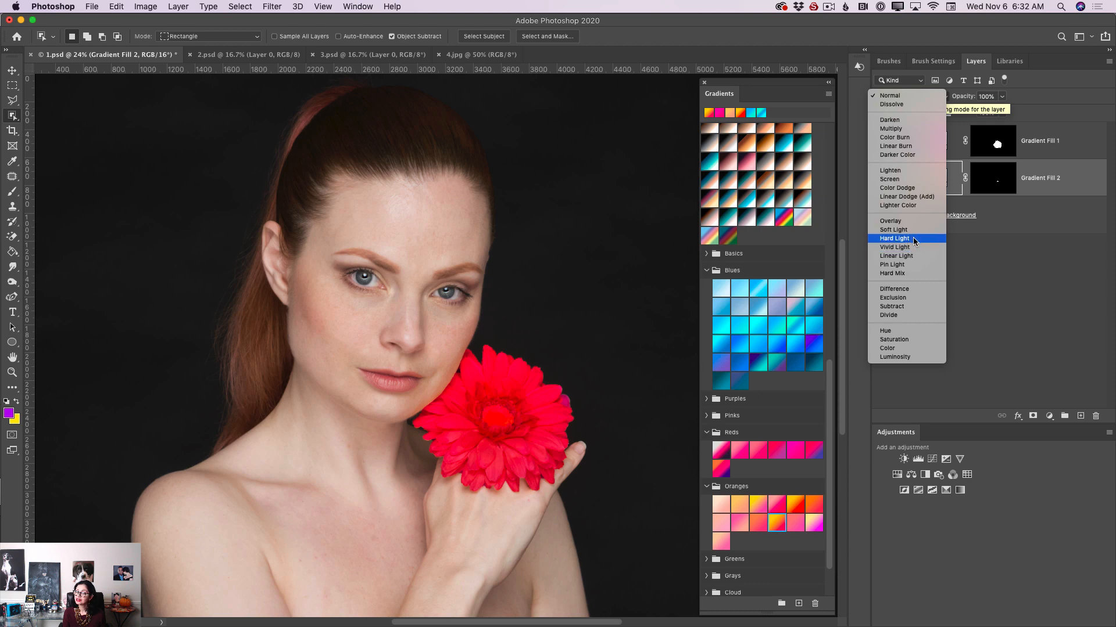
{"action": "left_click", "coordinate": [913, 289]}
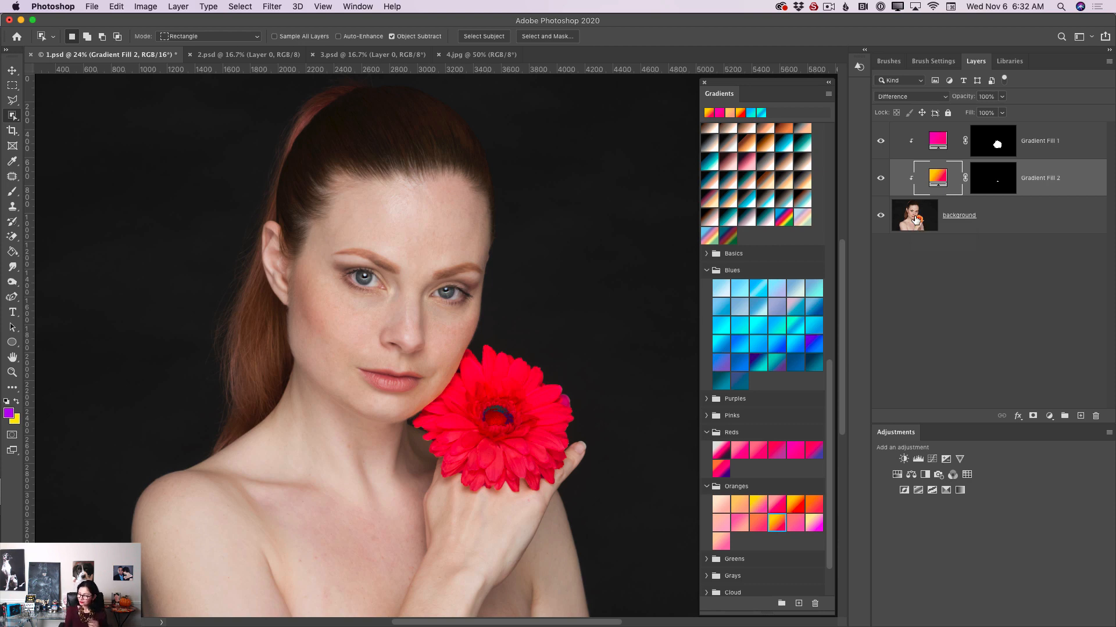
Select the iris of the eye nearer the visible ear on the background layer and add a cyan-blue gradient fill from the Blues presets
{"action": "left_click", "coordinate": [916, 219]}
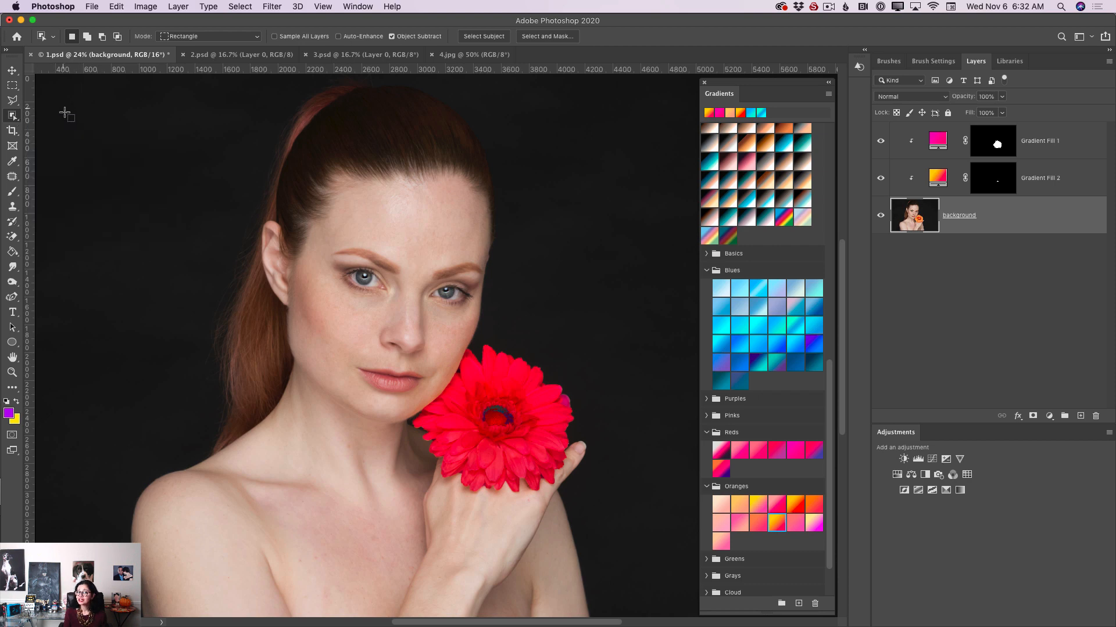
{"action": "key", "text": "z"}
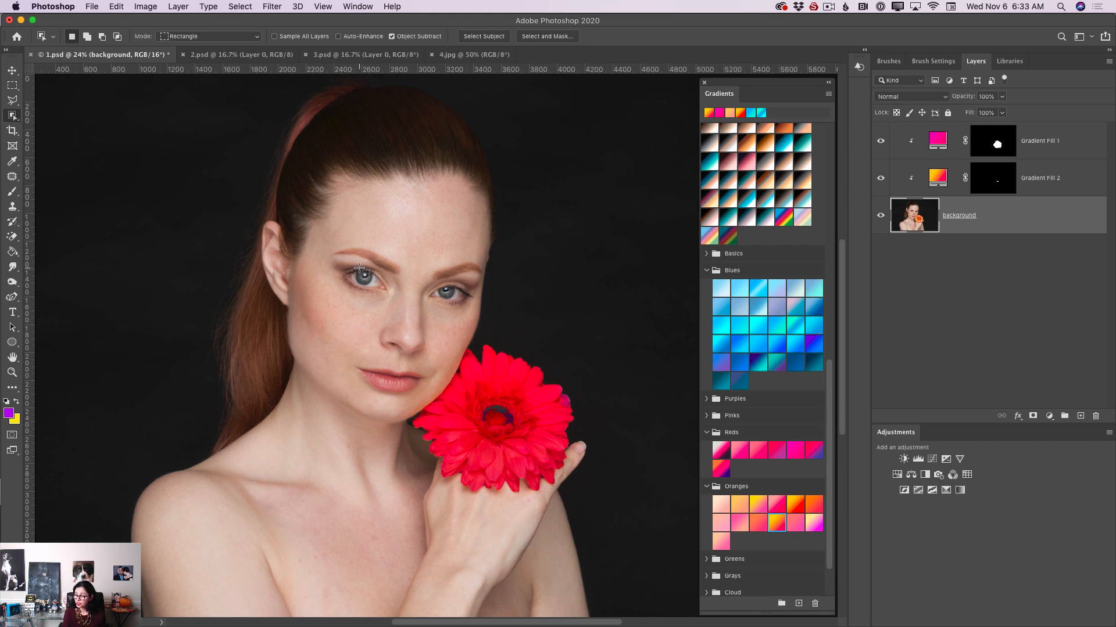
{"action": "left_click_drag", "start_coordinate": [355, 271], "coordinate": [373, 287]}
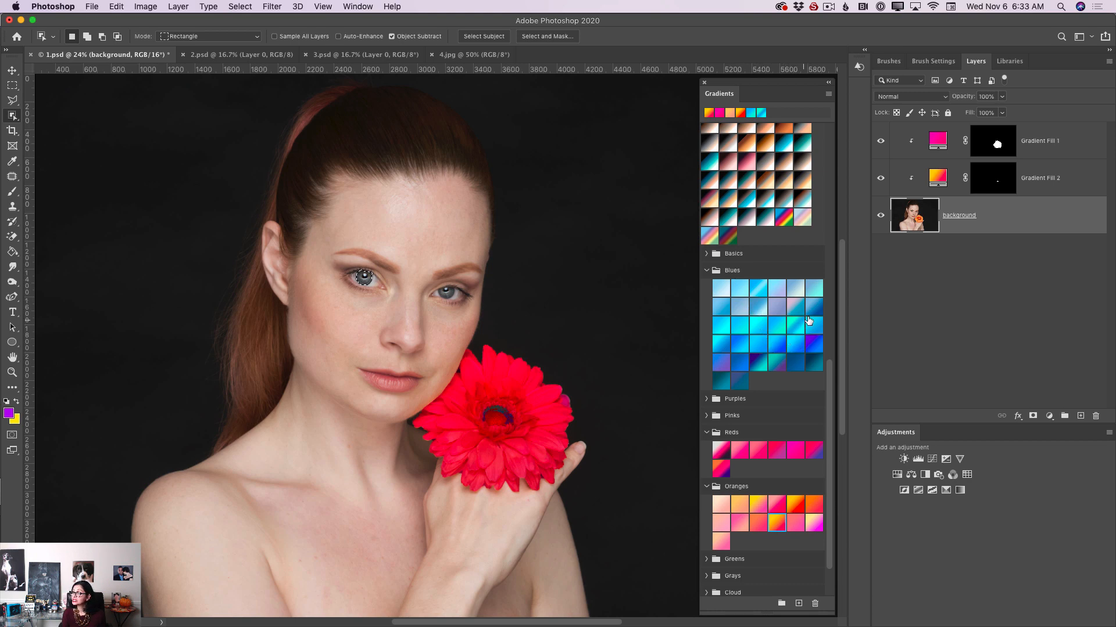
{"action": "left_click", "coordinate": [776, 326]}
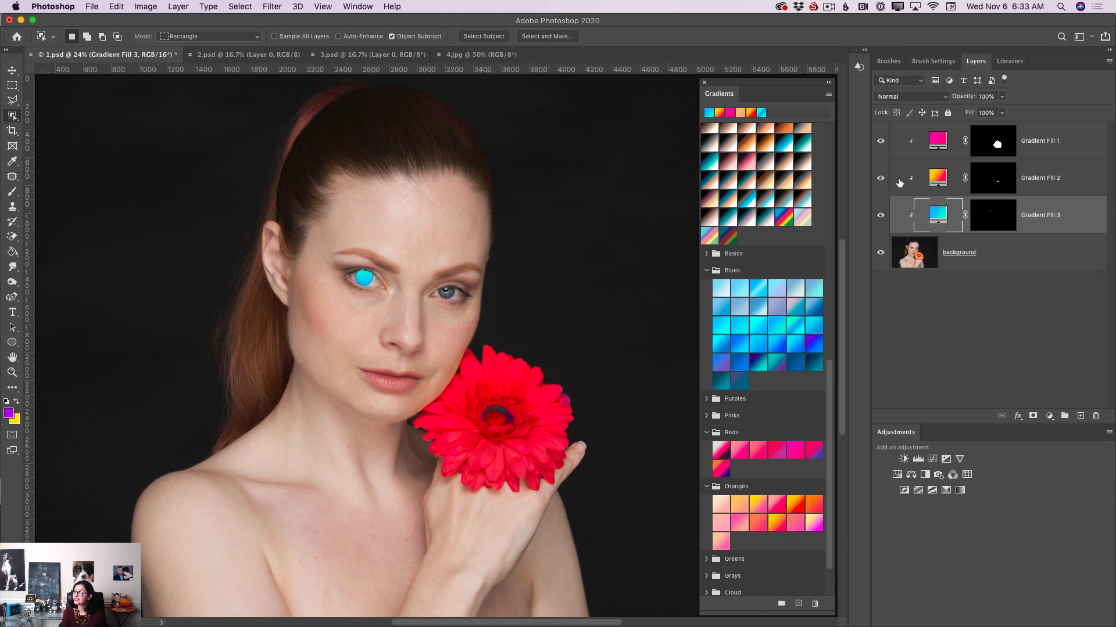
Set the first eye's blue gradient fill layer to the Overlay blend mode and 35% opacity
{"action": "left_click", "coordinate": [907, 96]}
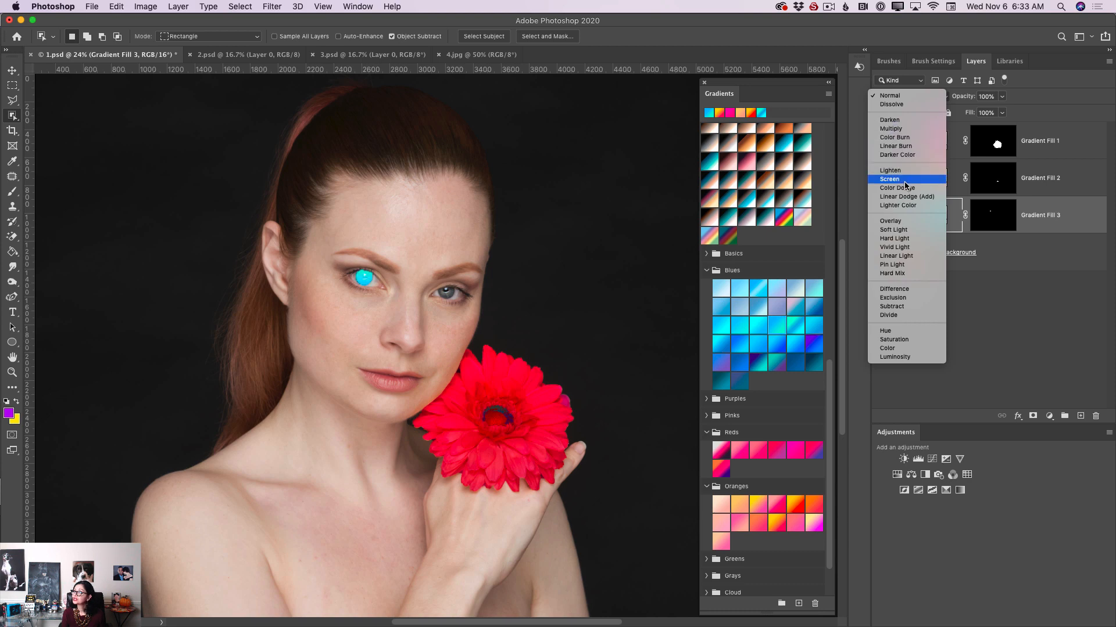
{"action": "left_click", "coordinate": [899, 224]}
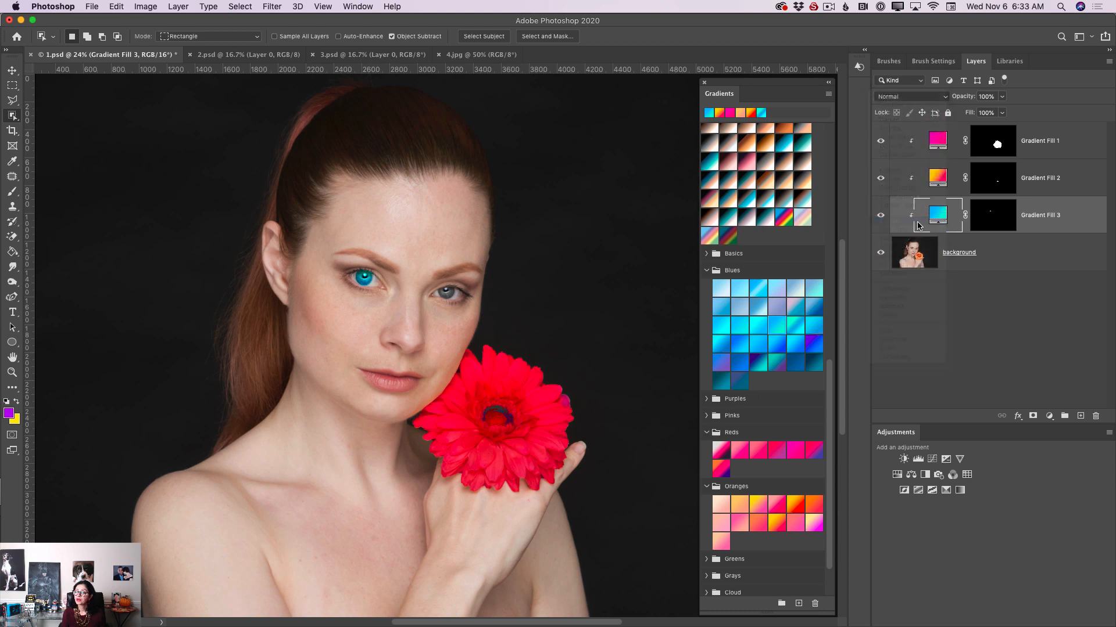
{"action": "left_click", "coordinate": [1002, 112]}
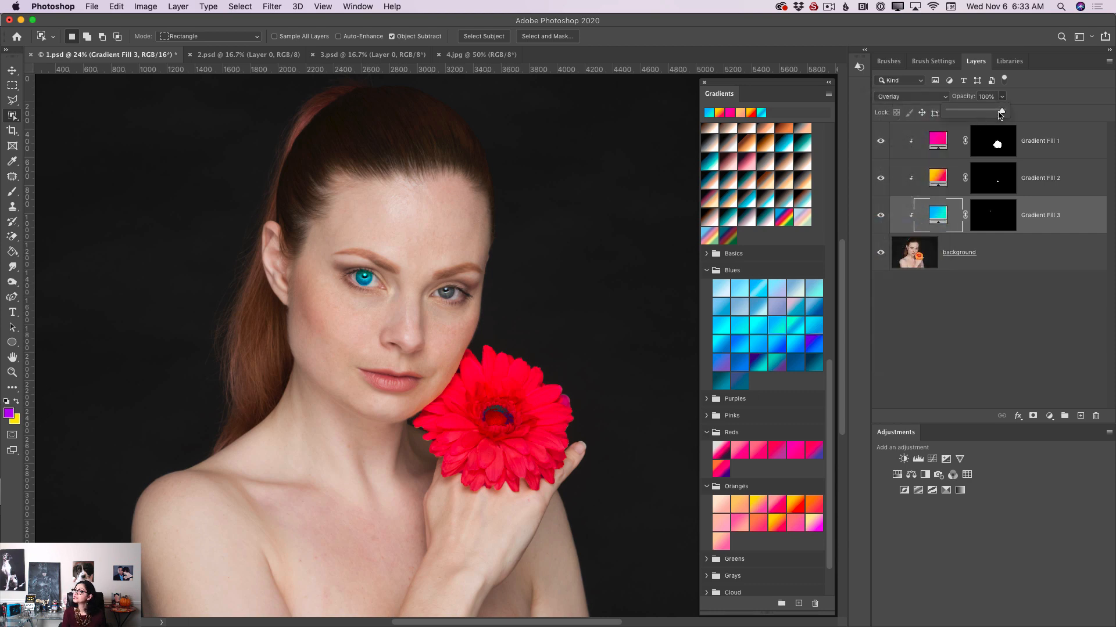
{"action": "left_click_drag", "start_coordinate": [1000, 114], "coordinate": [967, 115]}
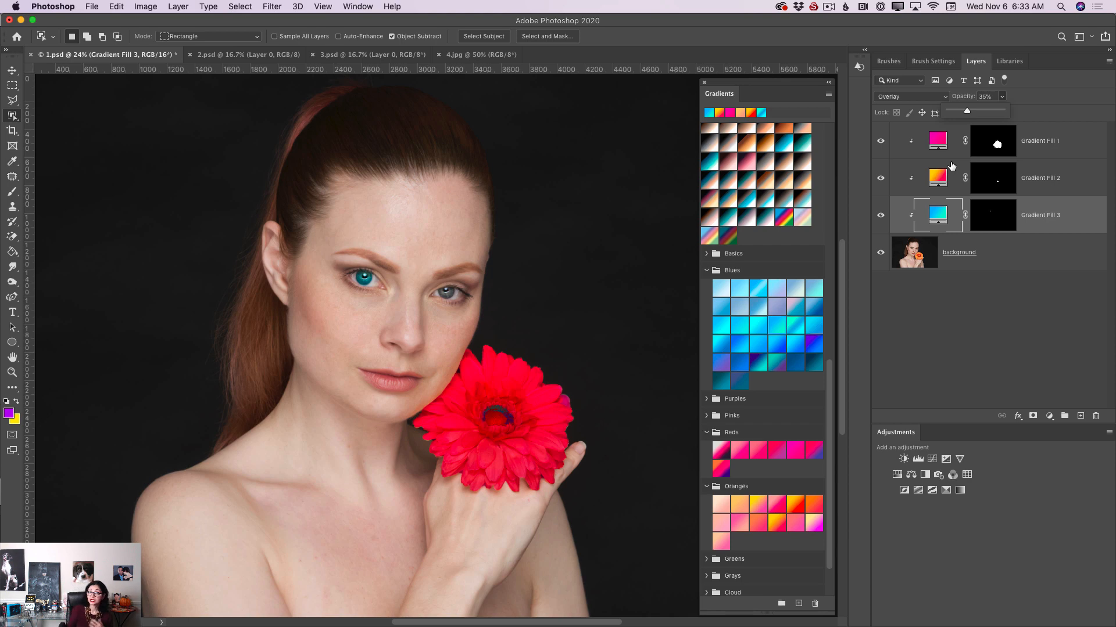
Select the iris of the uncoloured eye on the background layer and add the same cyan-blue gradient fill from the Blues presets
{"action": "left_click", "coordinate": [956, 258]}
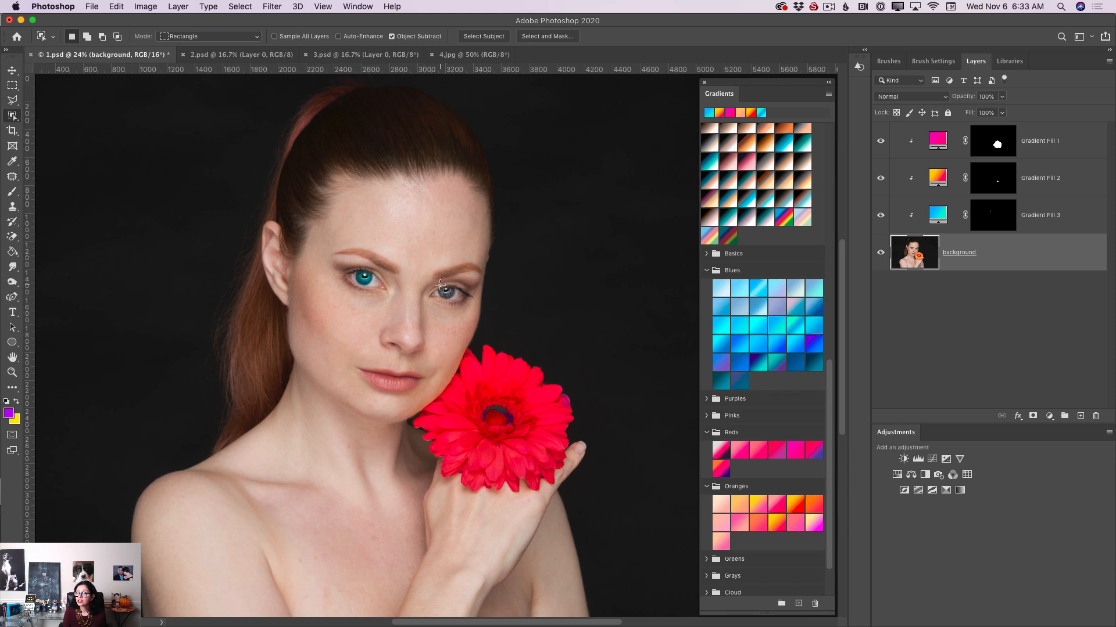
{"action": "left_click_drag", "start_coordinate": [442, 290], "coordinate": [469, 300]}
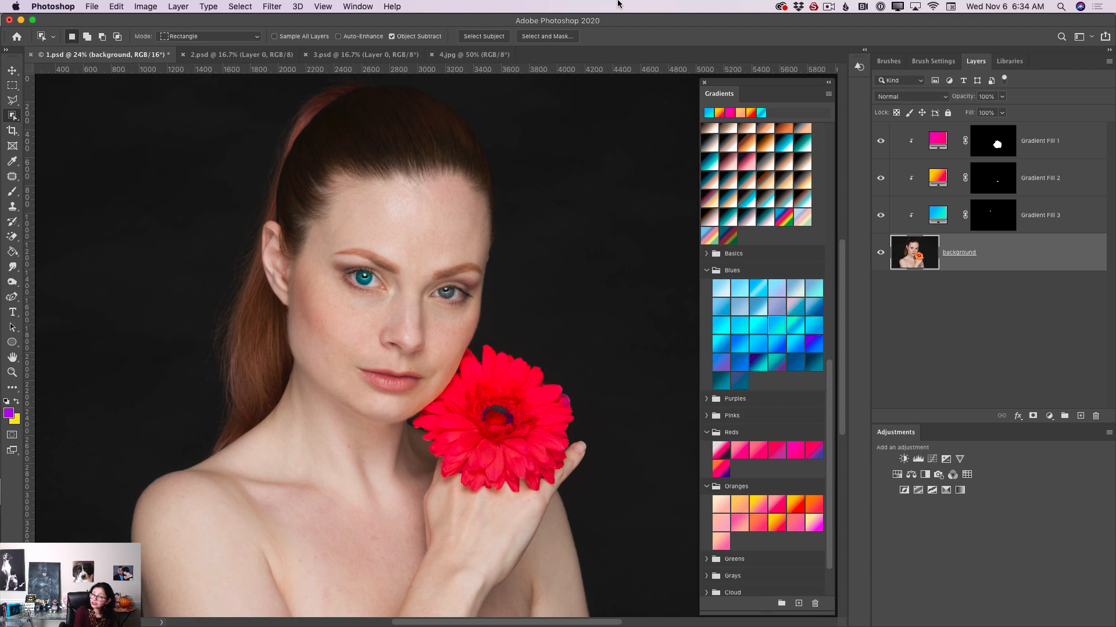
{"action": "key", "text": "super+d"}
{"action": "left_click", "coordinate": [12, 372]}
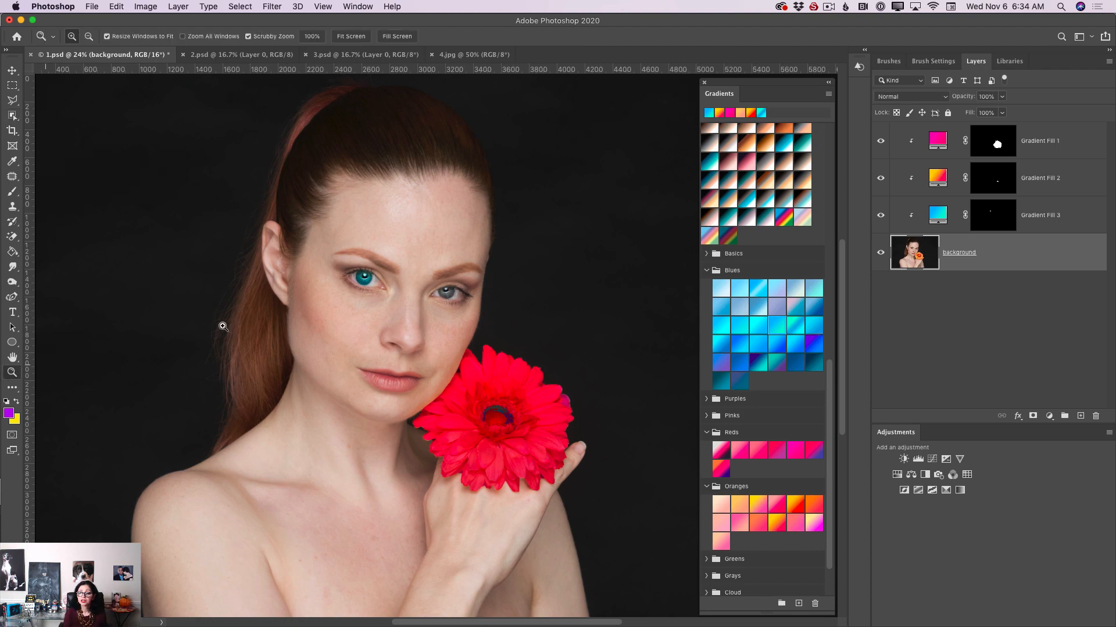
{"action": "left_click_drag", "start_coordinate": [462, 282], "coordinate": [490, 313]}
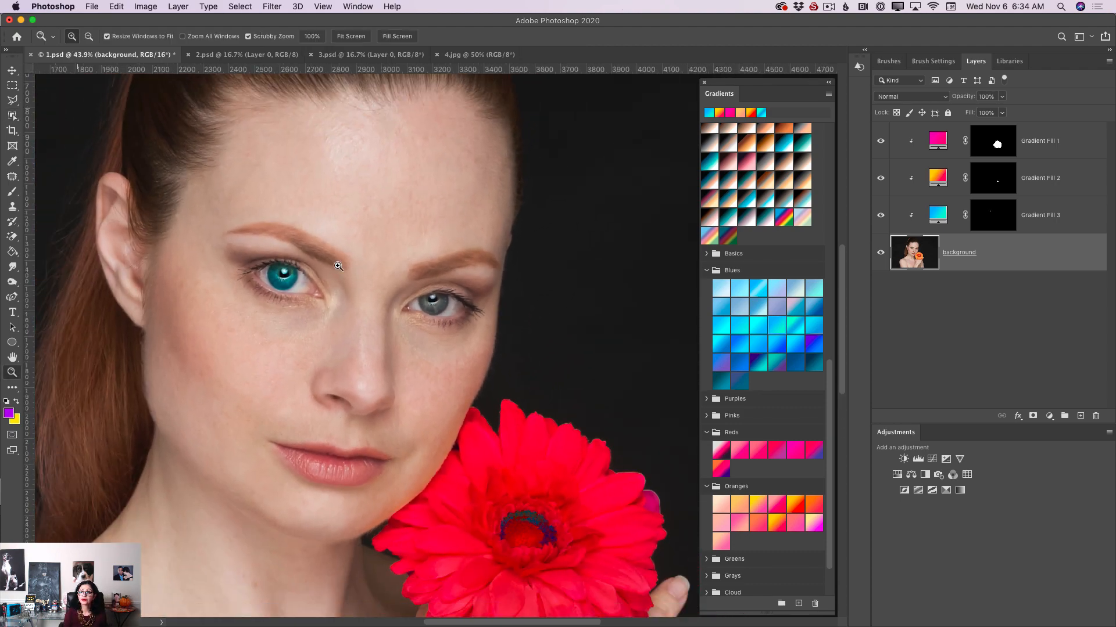
{"action": "left_click", "coordinate": [12, 115]}
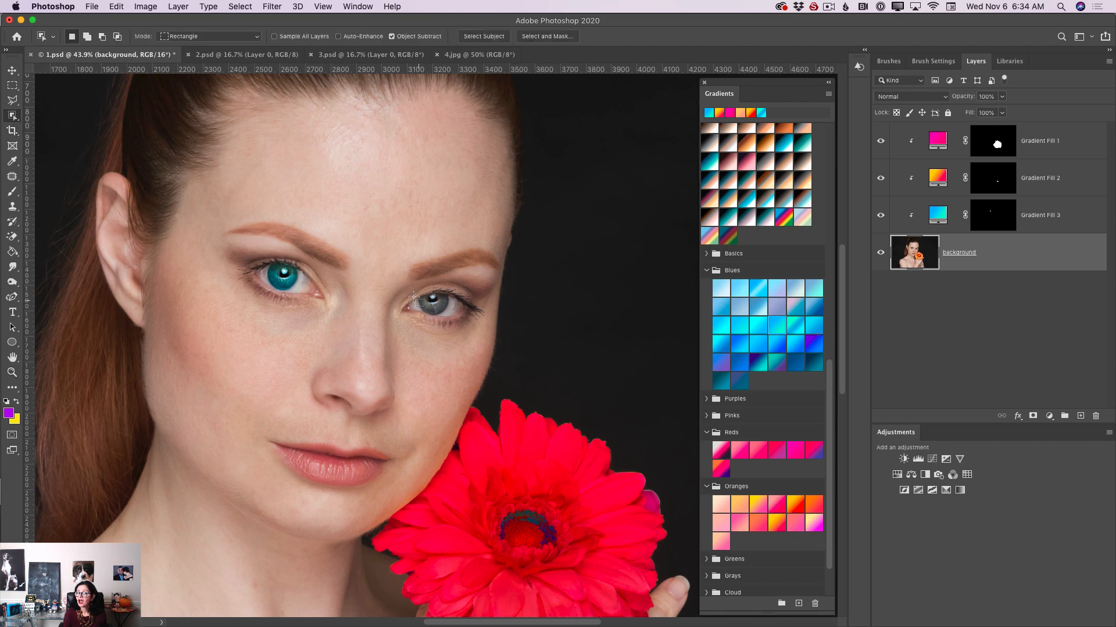
{"action": "left_click_drag", "start_coordinate": [418, 293], "coordinate": [451, 317]}
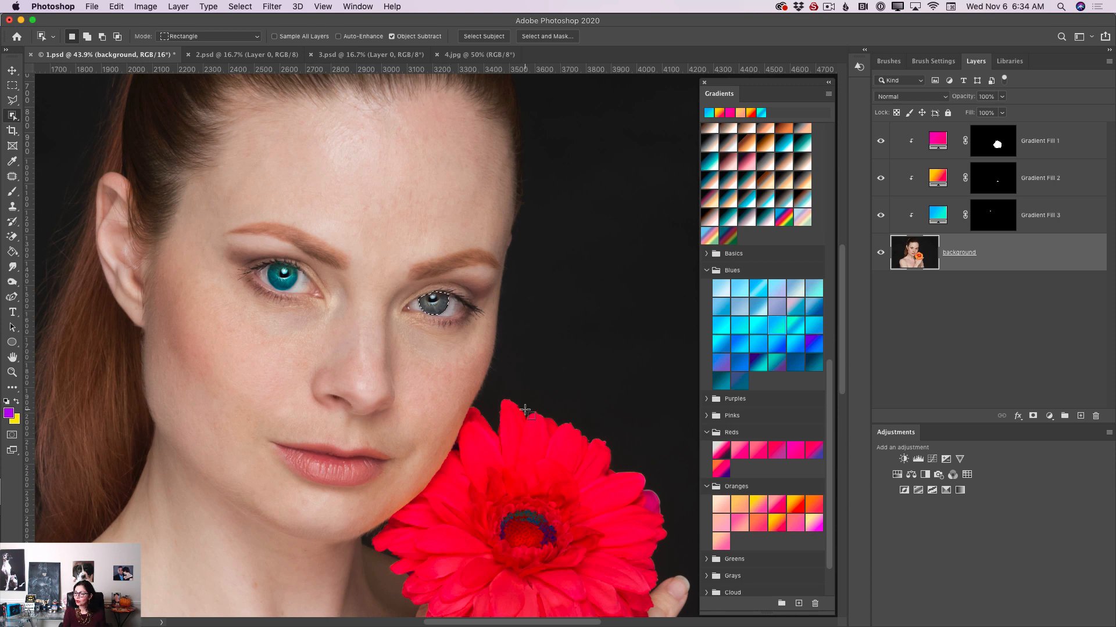
{"action": "left_click", "coordinate": [773, 329]}
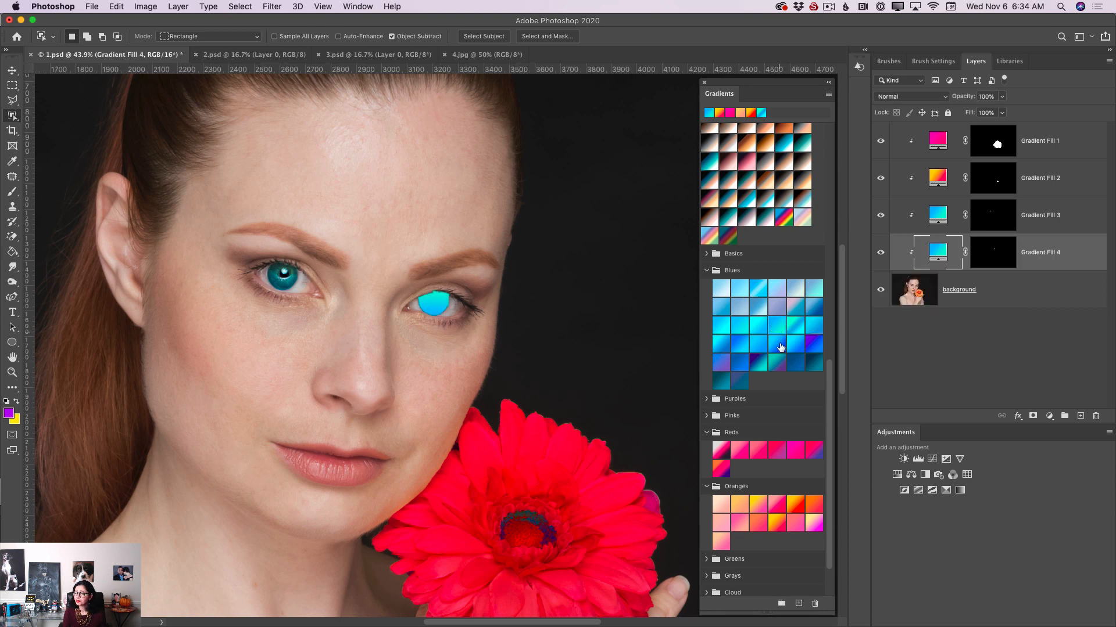
Set the second eye's blue gradient fill layer to the Overlay blend mode and 49% opacity
{"action": "left_click", "coordinate": [904, 98]}
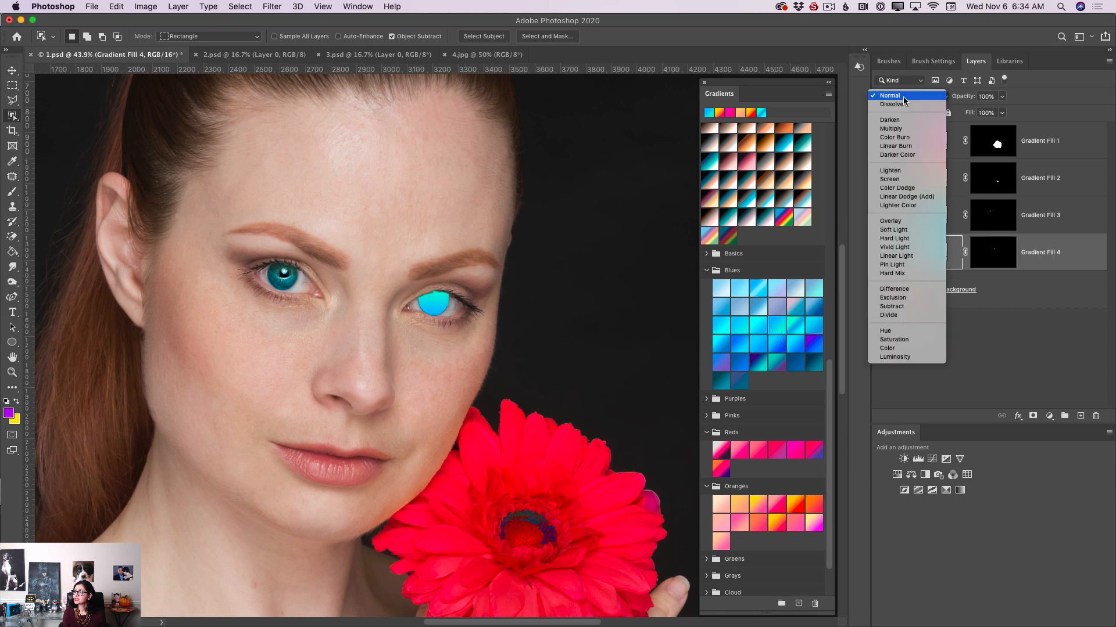
{"action": "left_click", "coordinate": [912, 222]}
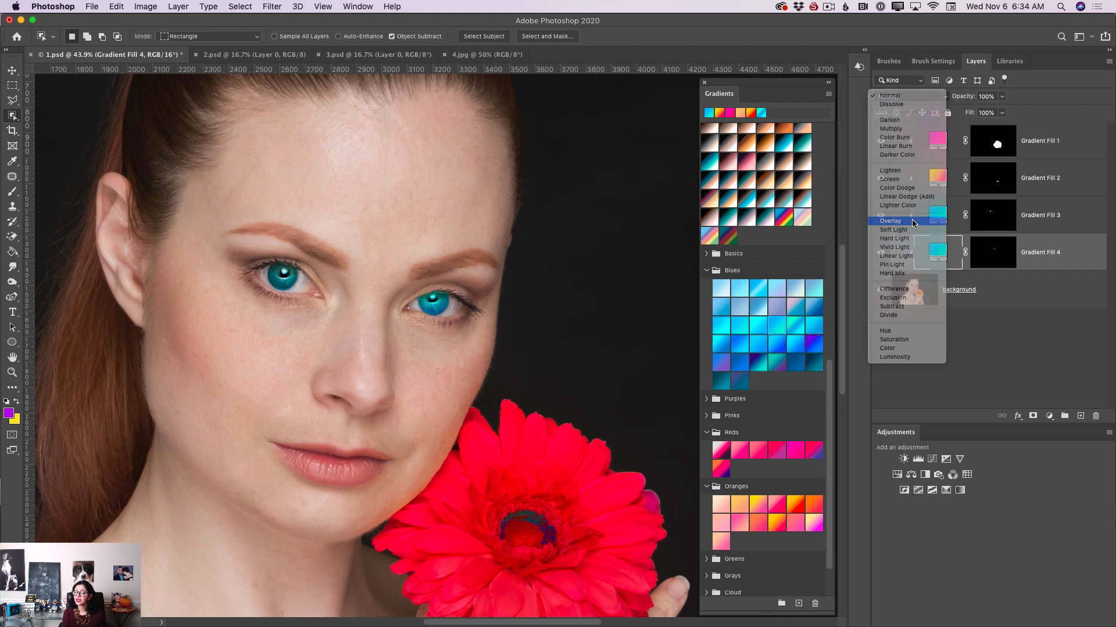
{"action": "left_click", "coordinate": [1001, 96]}
{"action": "left_click_drag", "start_coordinate": [1004, 111], "coordinate": [976, 119]}
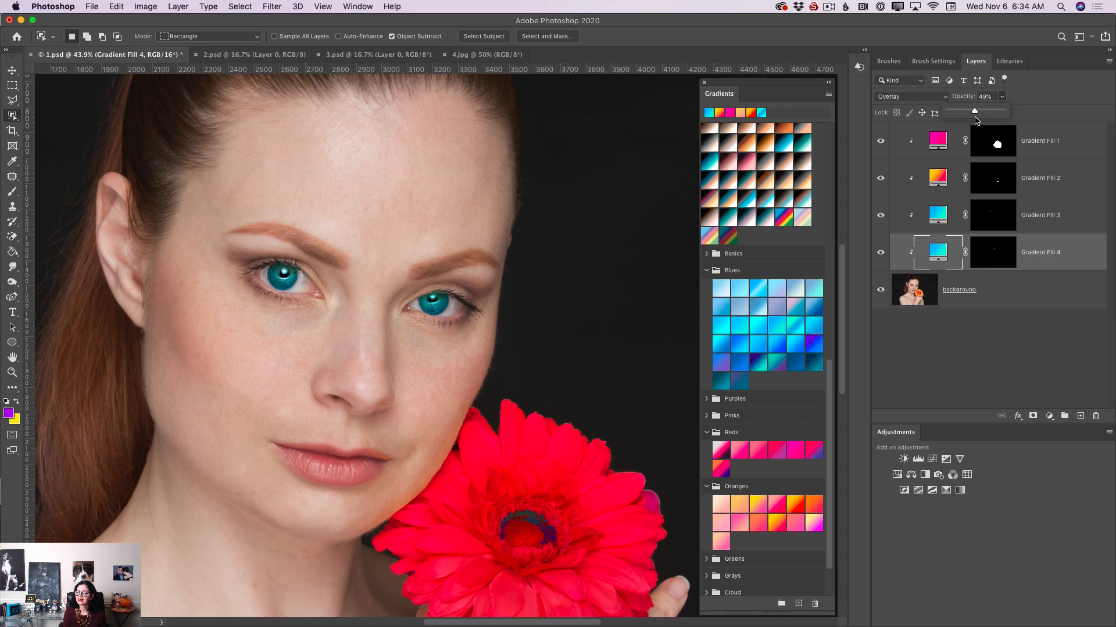
{"action": "left_click", "coordinate": [12, 373]}
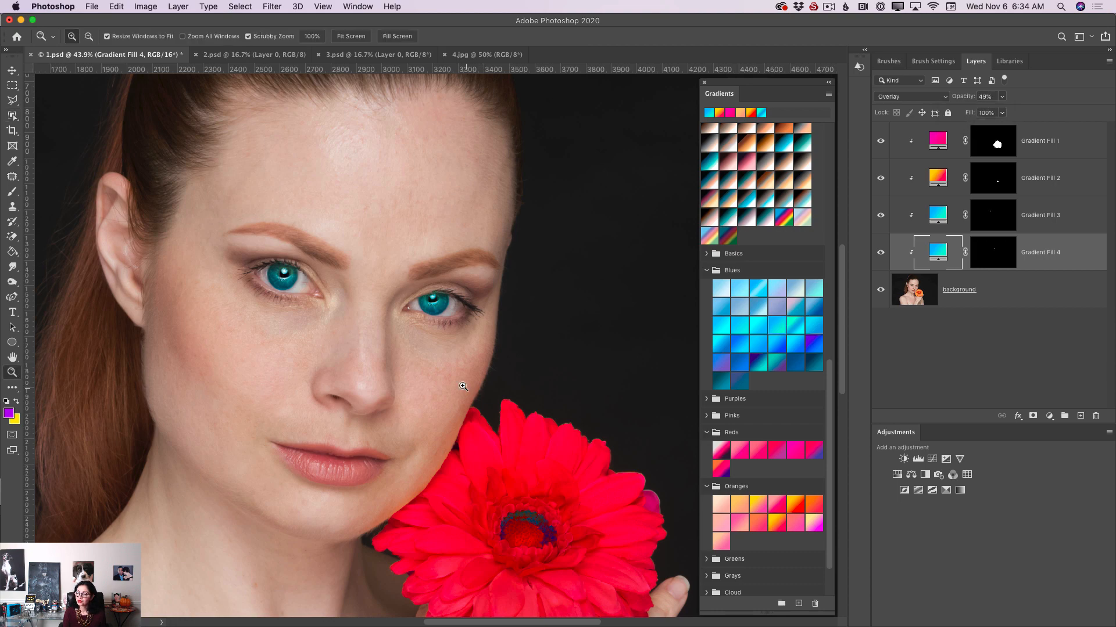
{"action": "left_click_drag", "start_coordinate": [463, 387], "coordinate": [427, 374]}
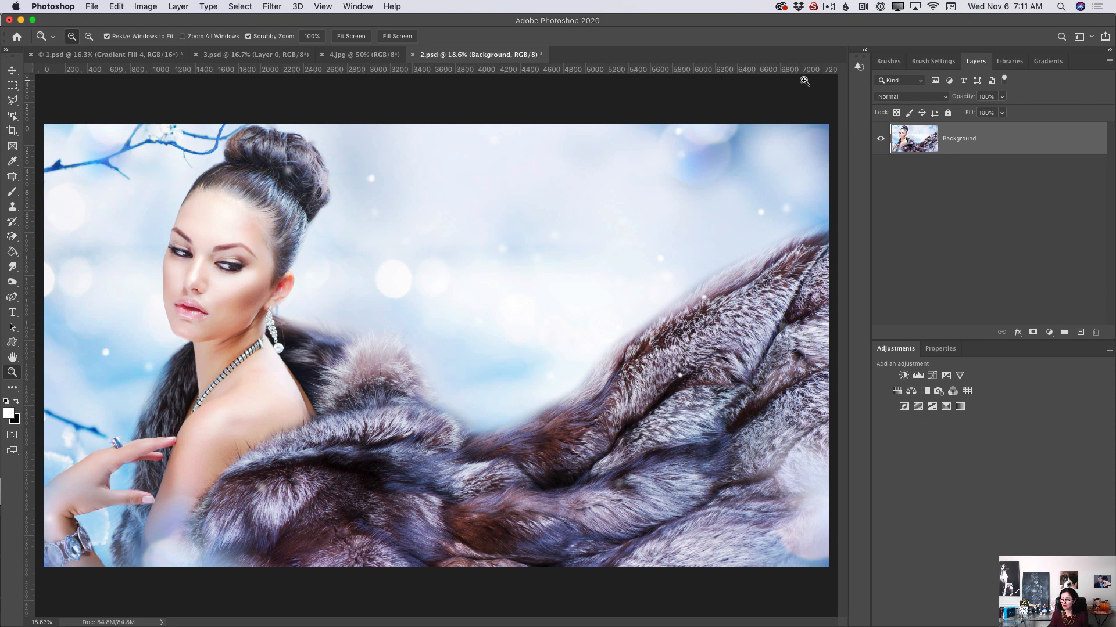
Start a Warp transform on the Background layer with a 3 x 3 grid
{"action": "left_click", "coordinate": [116, 6]}
{"action": "mouse_move", "coordinate": [220, 276]}
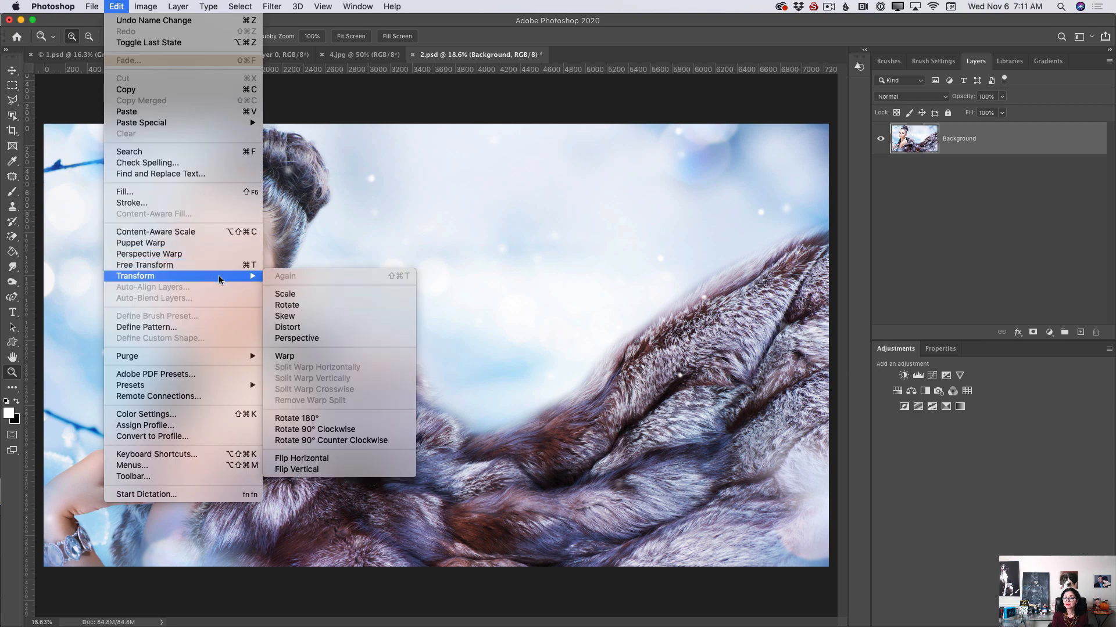
{"action": "left_click", "coordinate": [283, 357]}
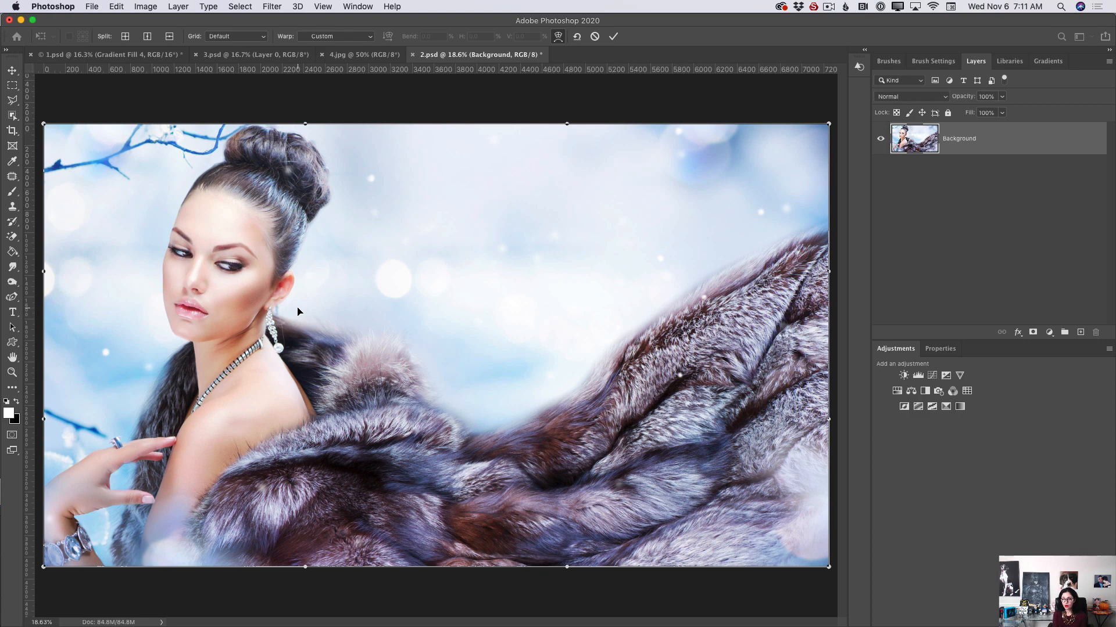
{"action": "left_click", "coordinate": [262, 41]}
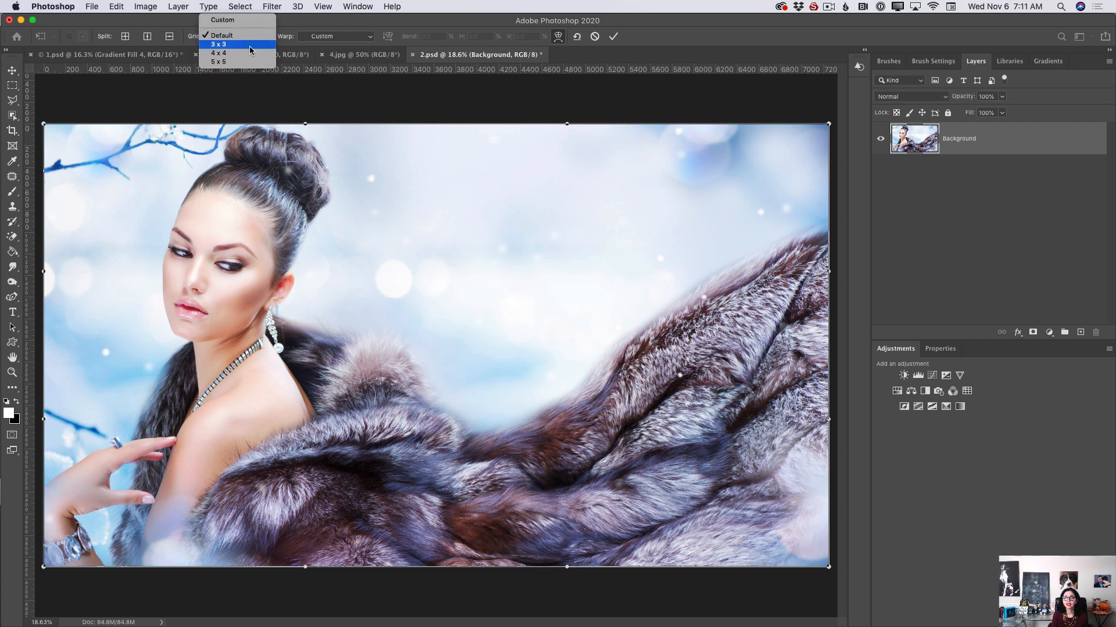
{"action": "left_click", "coordinate": [250, 44]}
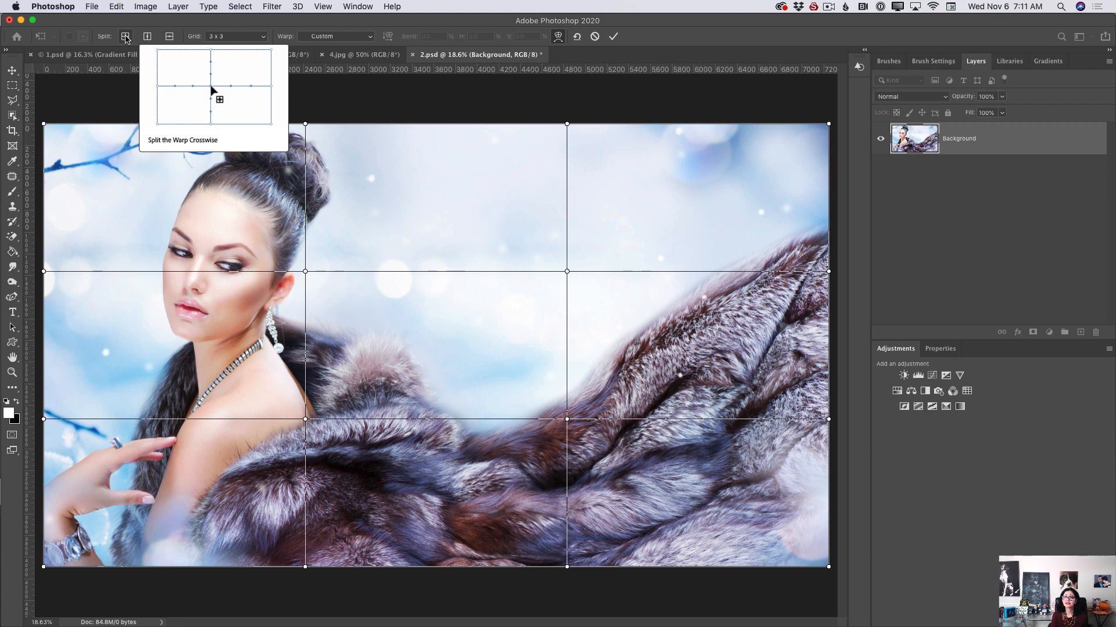
Split the warp grid crosswise at the fur's upper edge, vertically through the central sky, and horizontally across the lower fur
{"action": "left_click", "coordinate": [125, 37]}
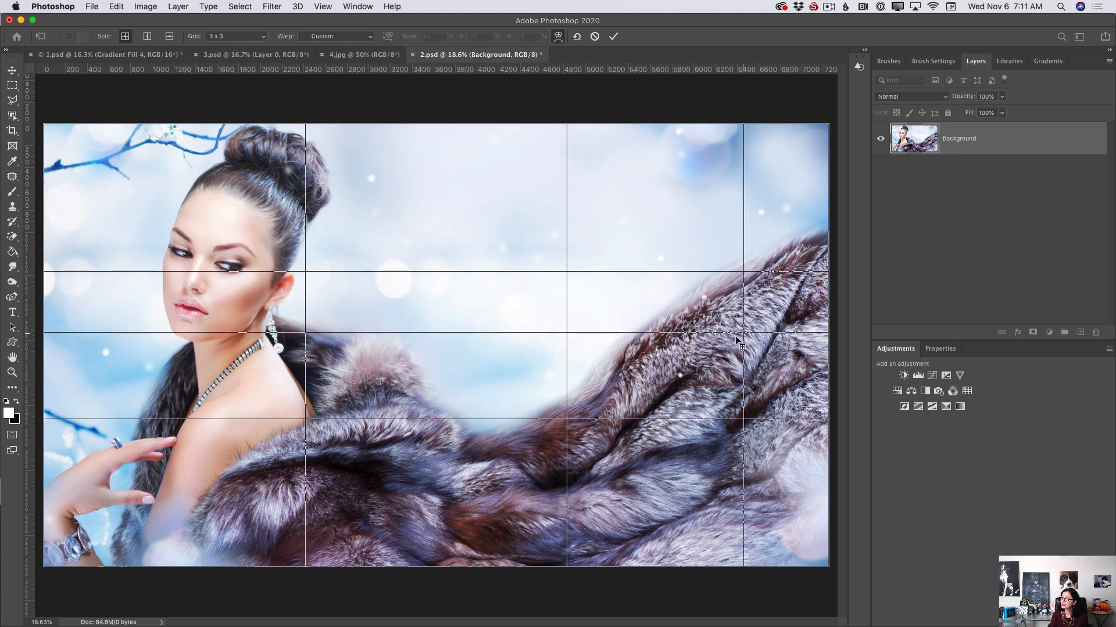
{"action": "left_click", "coordinate": [645, 327]}
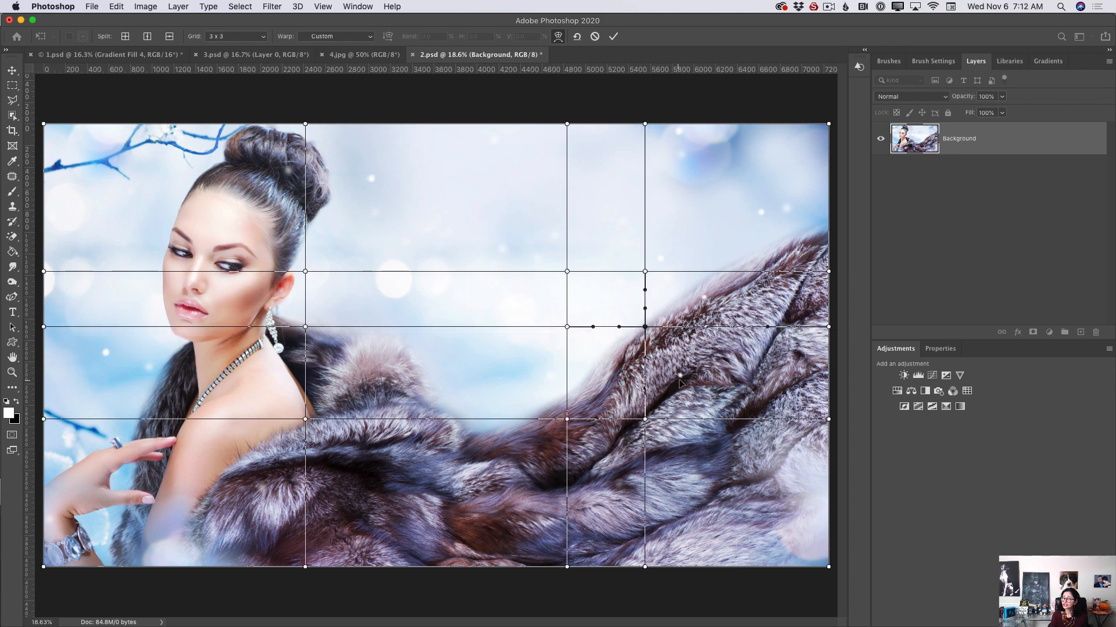
{"action": "left_click", "coordinate": [147, 37]}
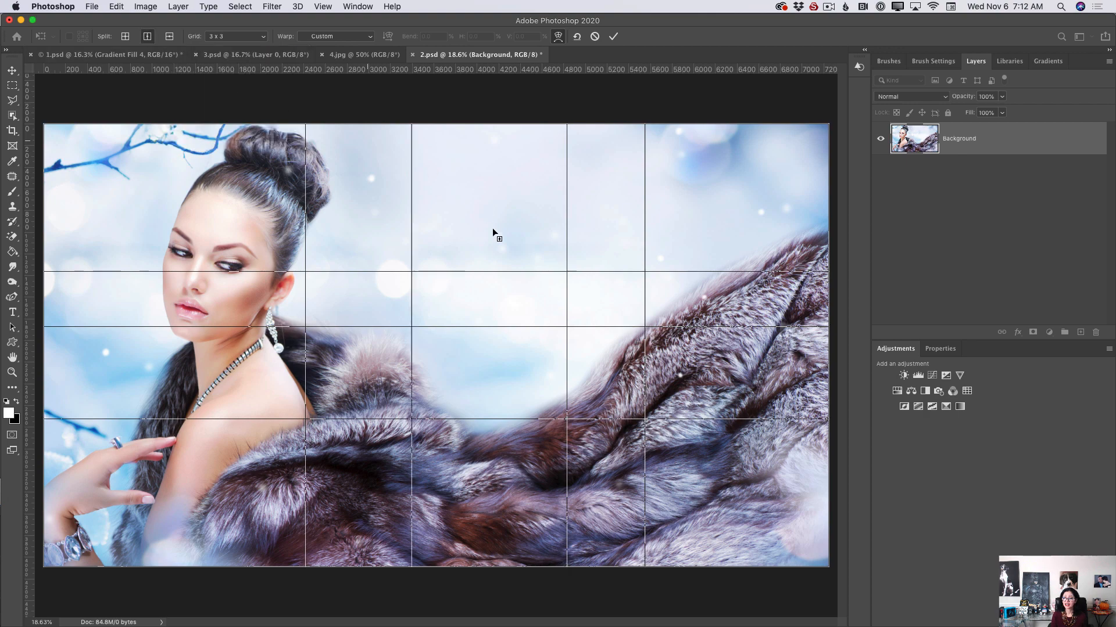
{"action": "left_click", "coordinate": [412, 286]}
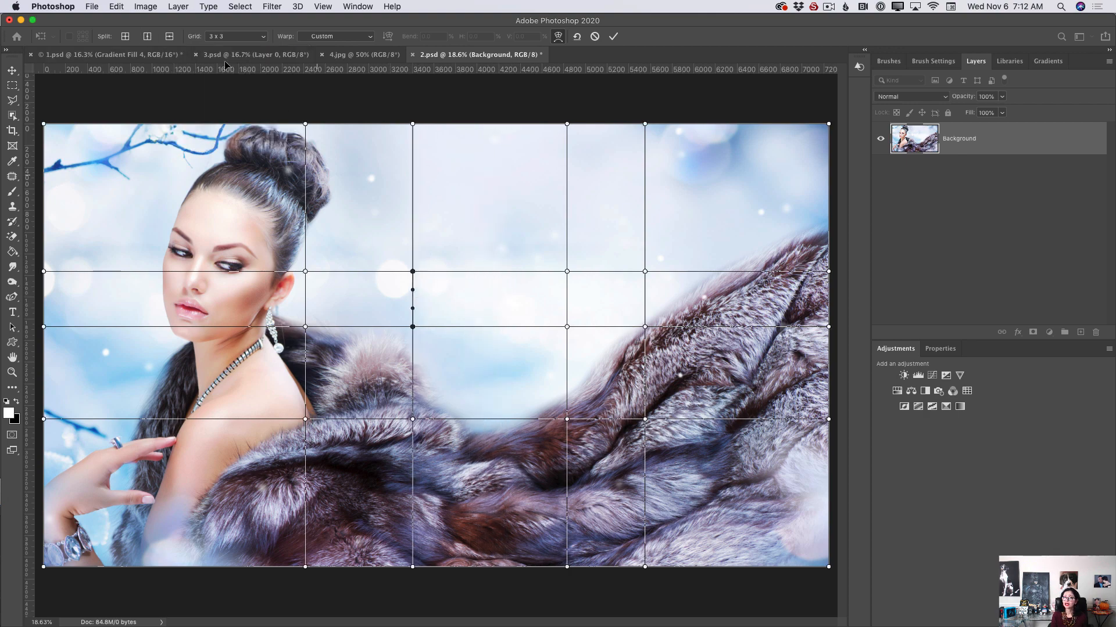
{"action": "left_click", "coordinate": [172, 37]}
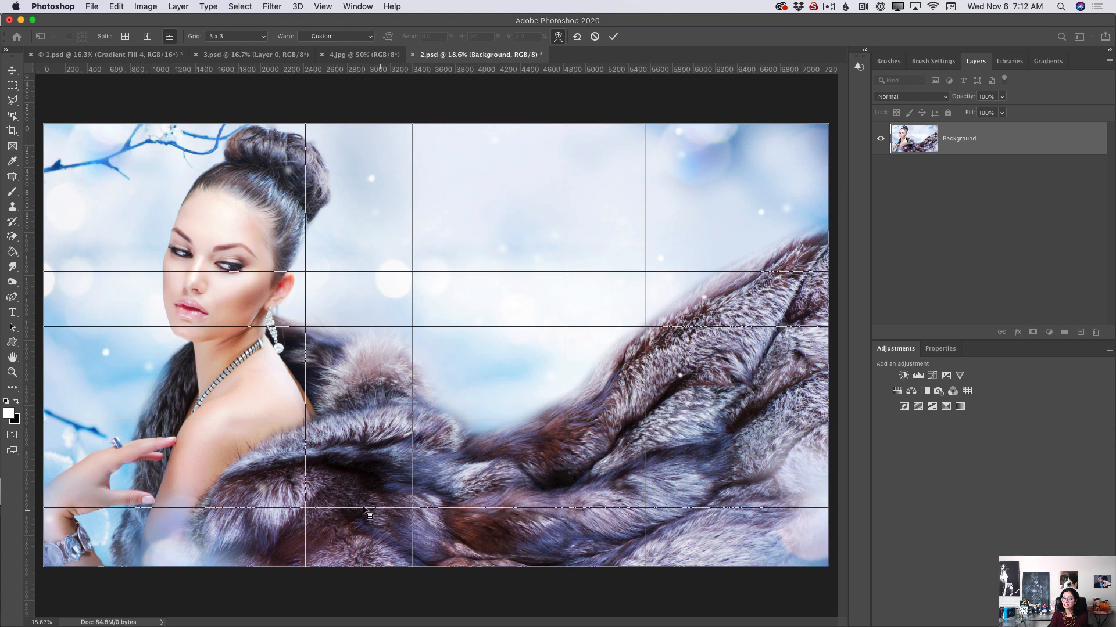
{"action": "left_click", "coordinate": [354, 510]}
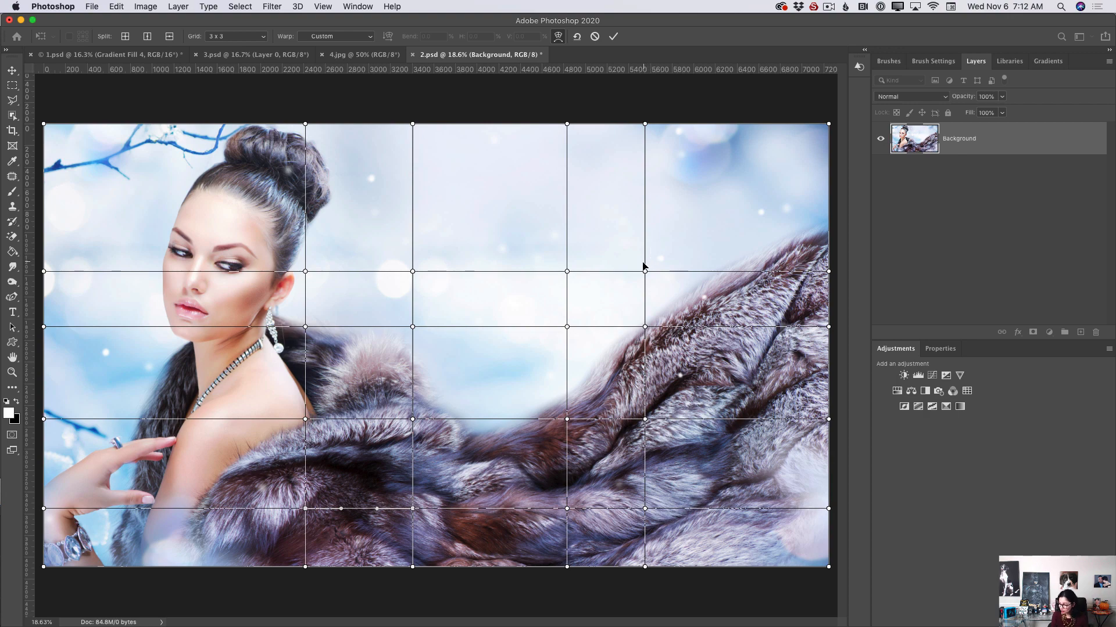
Raise the crosswise split point on the fur's edge and the upper grid point on the image's right border
{"action": "left_click", "coordinate": [645, 327]}
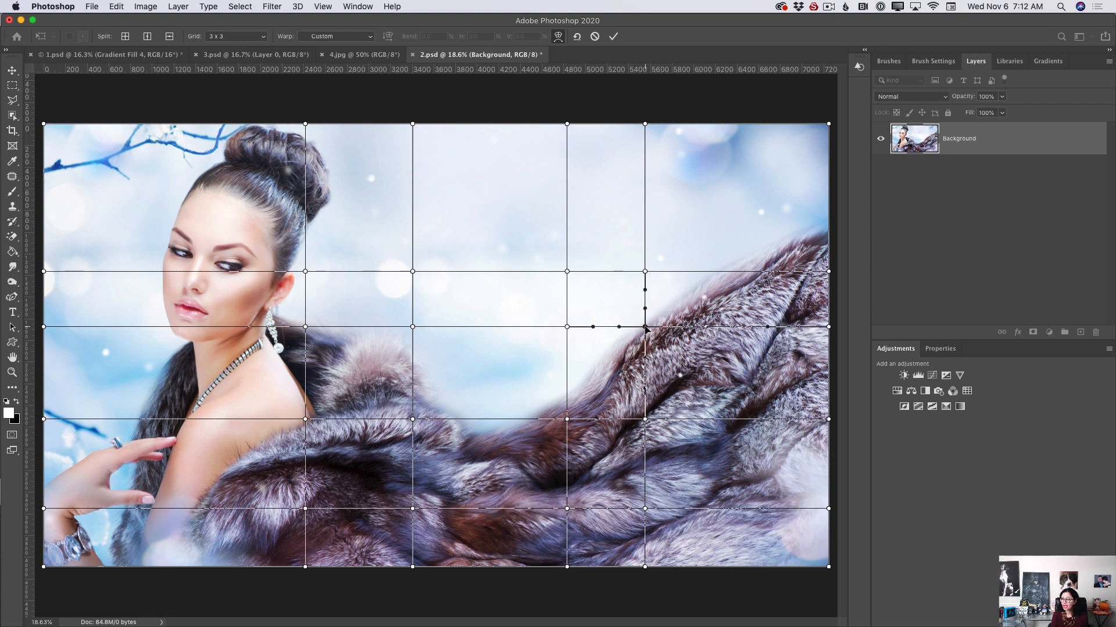
{"action": "mouse_move", "coordinate": [646, 329]}
{"action": "left_mouse_down"}
{"action": "mouse_move", "coordinate": [643, 314]}
{"action": "mouse_move", "coordinate": [661, 321]}
{"action": "mouse_move", "coordinate": [649, 324]}
{"action": "mouse_move", "coordinate": [636, 297]}
{"action": "mouse_move", "coordinate": [644, 308]}
{"action": "mouse_move", "coordinate": [646, 294]}
{"action": "mouse_move", "coordinate": [646, 312]}
{"action": "left_mouse_up"}
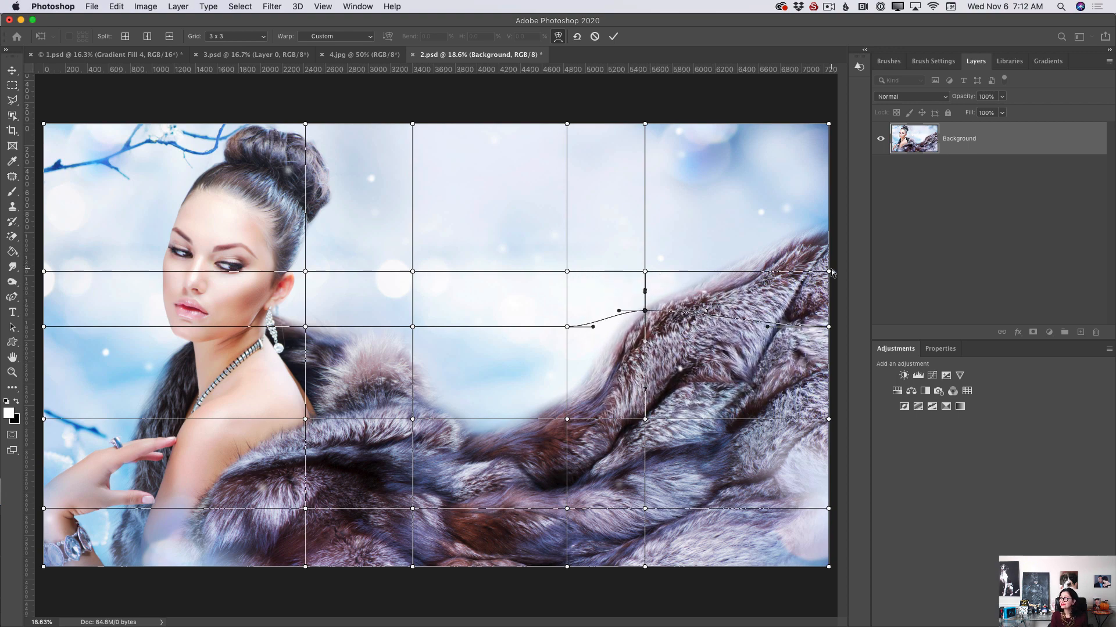
{"action": "left_click_drag", "start_coordinate": [831, 272], "coordinate": [831, 243]}
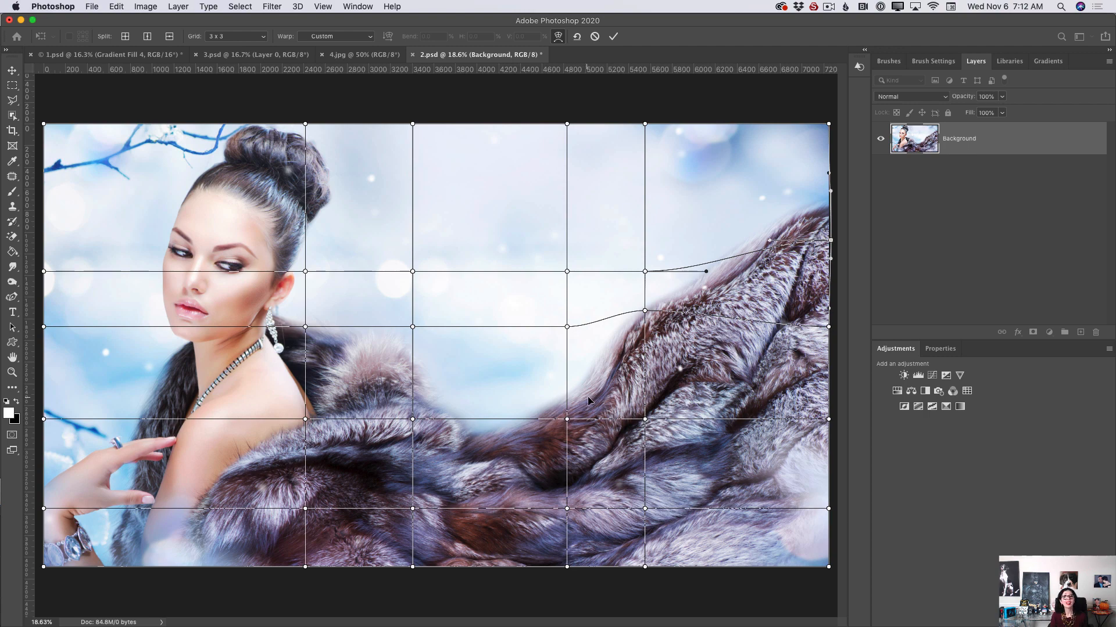
Raise the grid point where the fur dips below the sky and adjust its direction handle to smooth the curve
{"action": "left_click", "coordinate": [567, 418]}
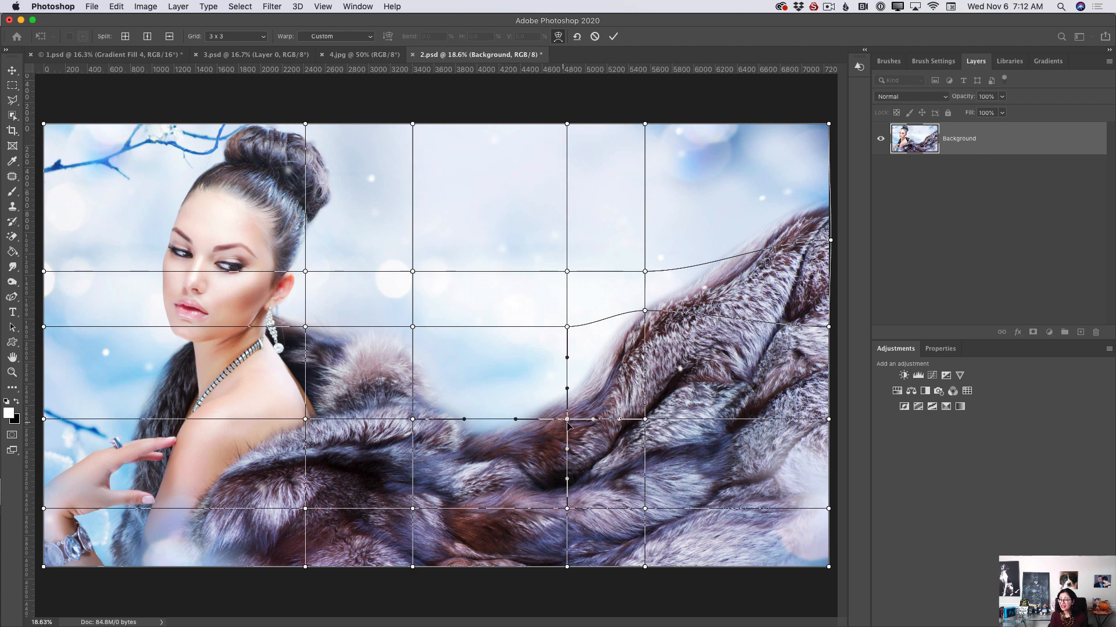
{"action": "left_click_drag", "start_coordinate": [567, 419], "coordinate": [565, 406]}
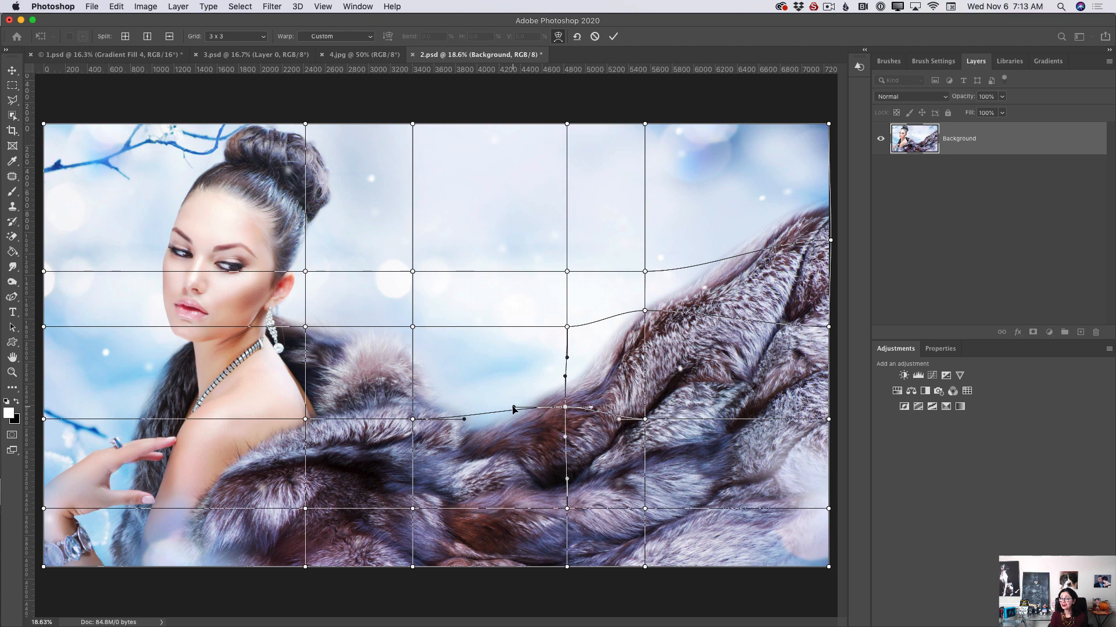
{"action": "left_click_drag", "start_coordinate": [514, 409], "coordinate": [523, 384]}
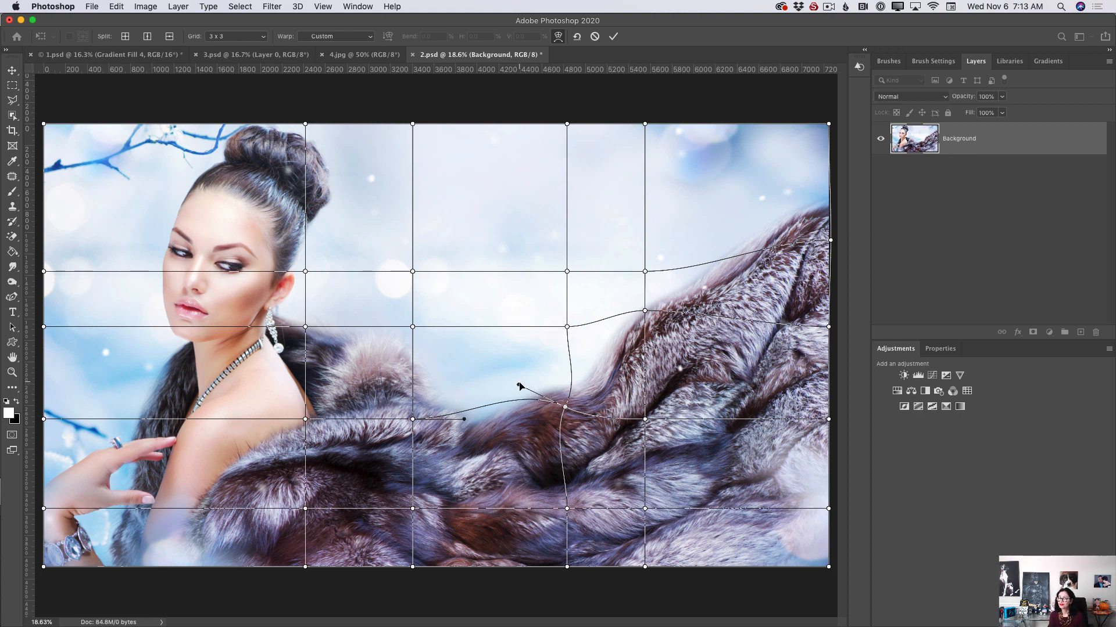
{"action": "left_click_drag", "start_coordinate": [518, 385], "coordinate": [499, 408]}
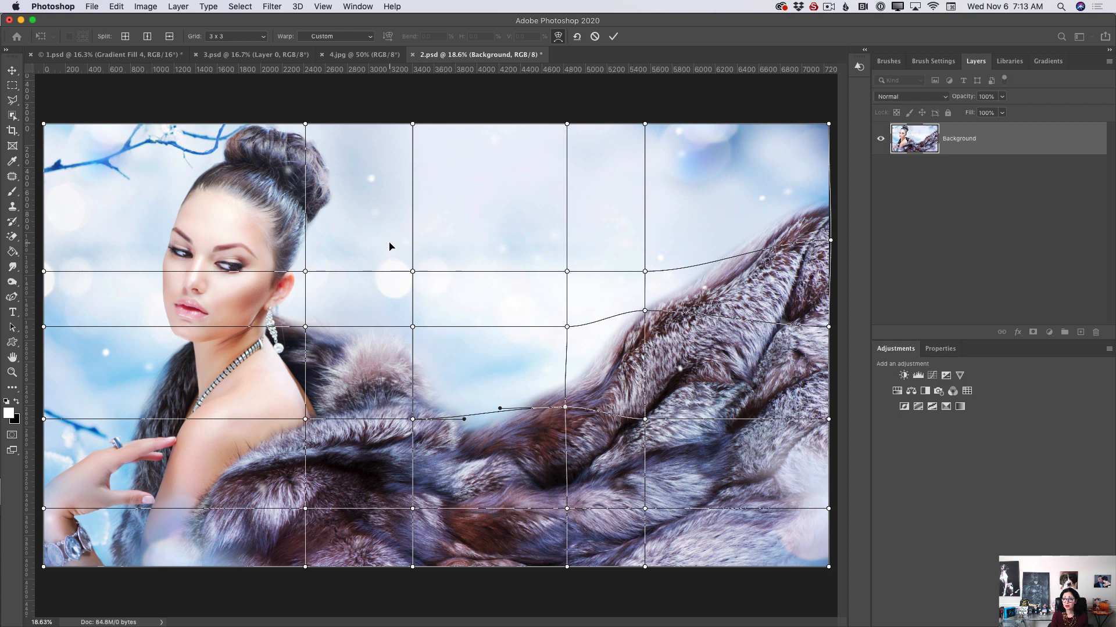
Select the grid points around the central sky area together, shift them upward and apply the warp
{"action": "left_click_drag", "start_coordinate": [389, 246], "coordinate": [603, 414]}
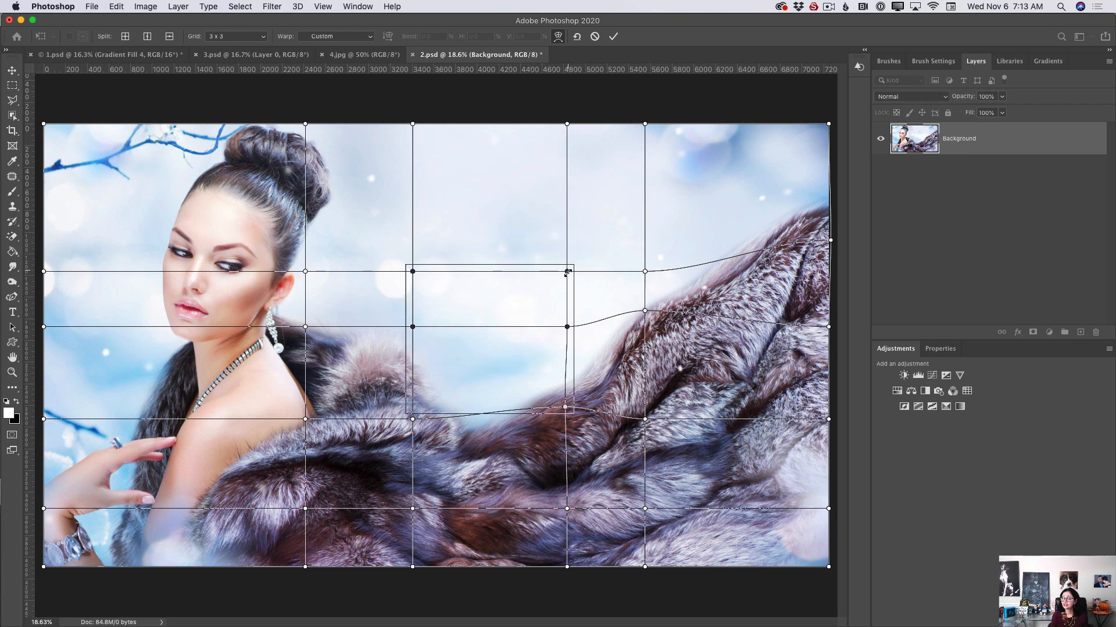
{"action": "mouse_move", "coordinate": [569, 325]}
{"action": "left_mouse_down"}
{"action": "mouse_move", "coordinate": [570, 281]}
{"action": "mouse_move", "coordinate": [572, 324]}
{"action": "mouse_move", "coordinate": [567, 300]}
{"action": "mouse_move", "coordinate": [568, 312]}
{"action": "left_mouse_up"}
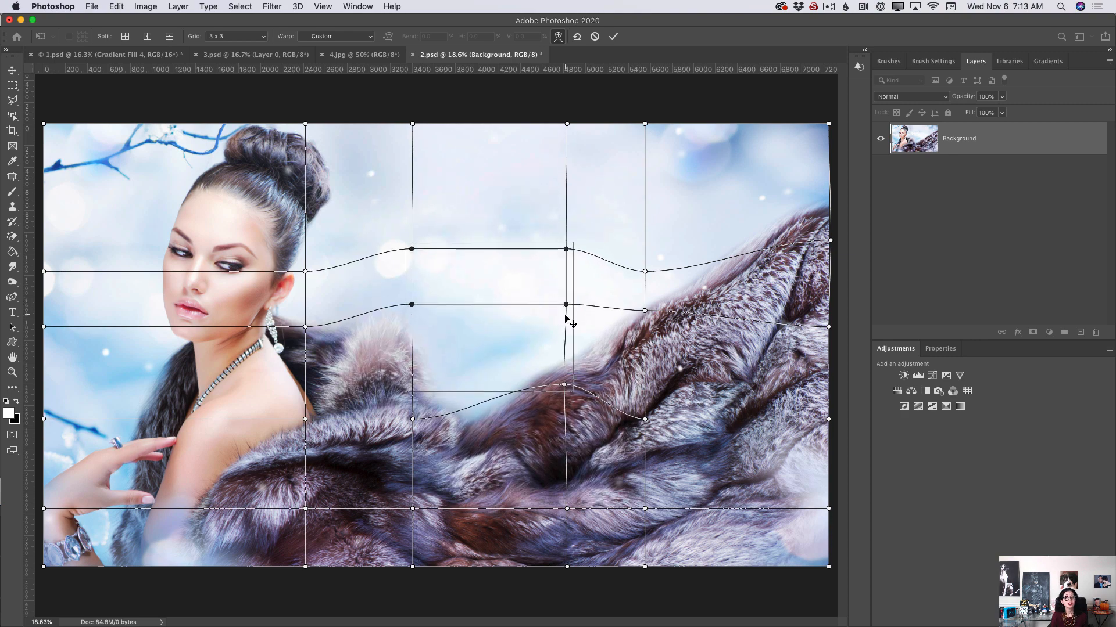
{"action": "left_click", "coordinate": [613, 36]}
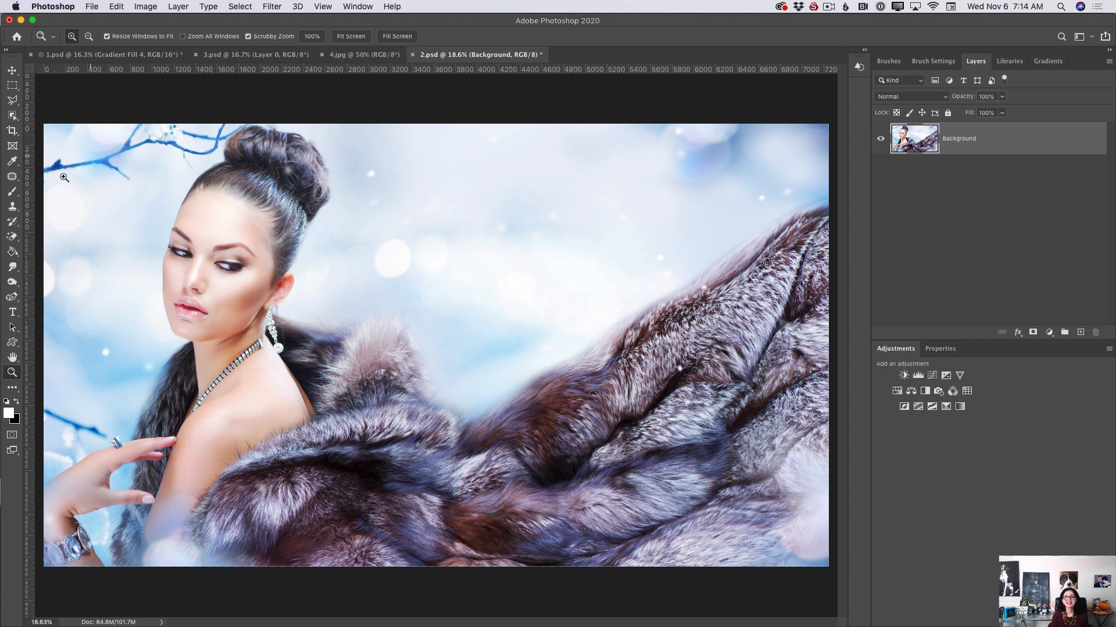
Switch to the Brush tool, add a new layer above the Background and check the selected Kyle's Real Watercolor brush preset
{"action": "left_click", "coordinate": [13, 192]}
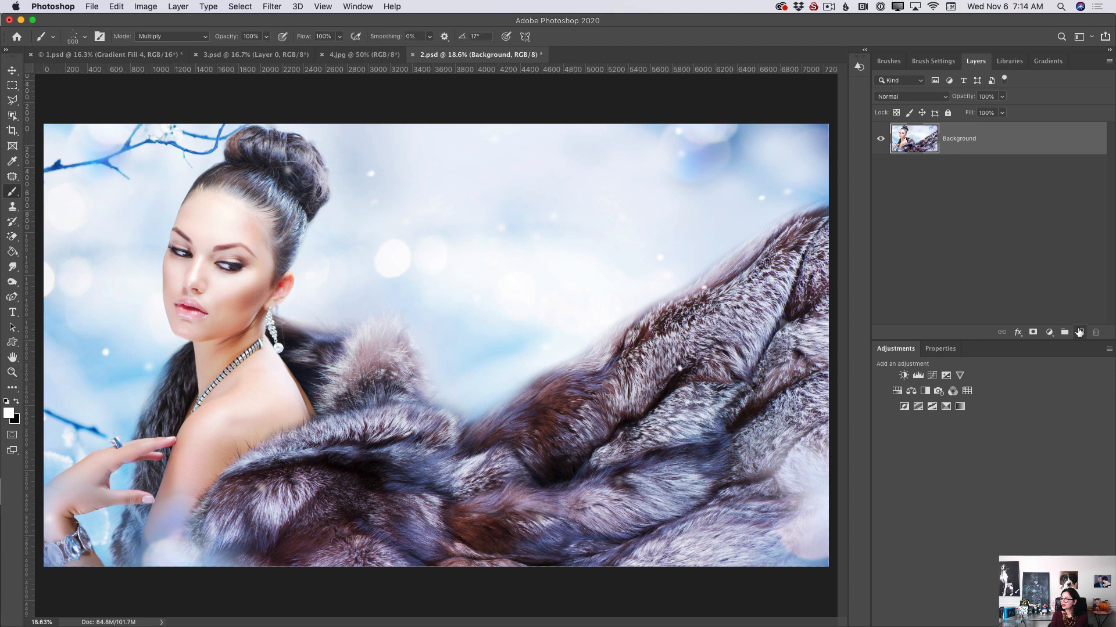
{"action": "left_click", "coordinate": [1079, 332]}
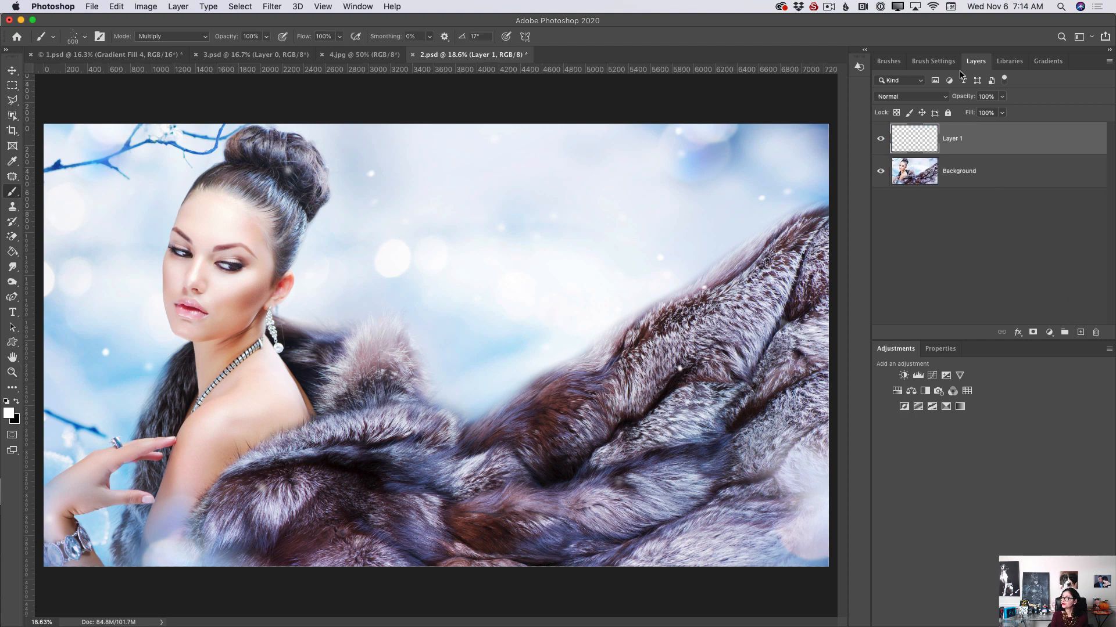
{"action": "left_click", "coordinate": [888, 61]}
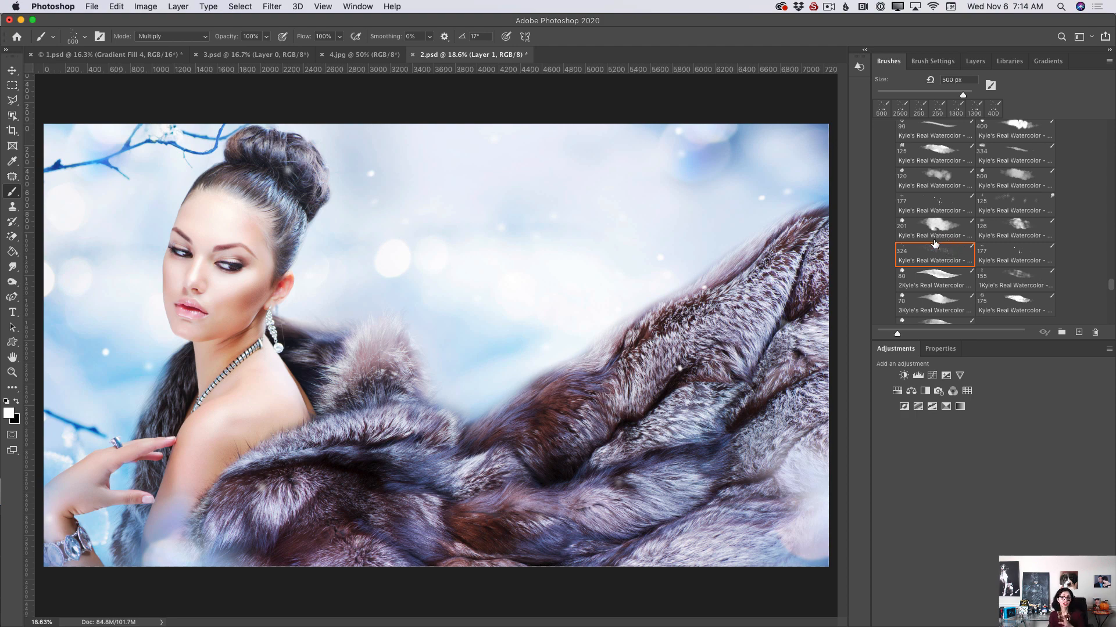
{"action": "left_click", "coordinate": [975, 61]}
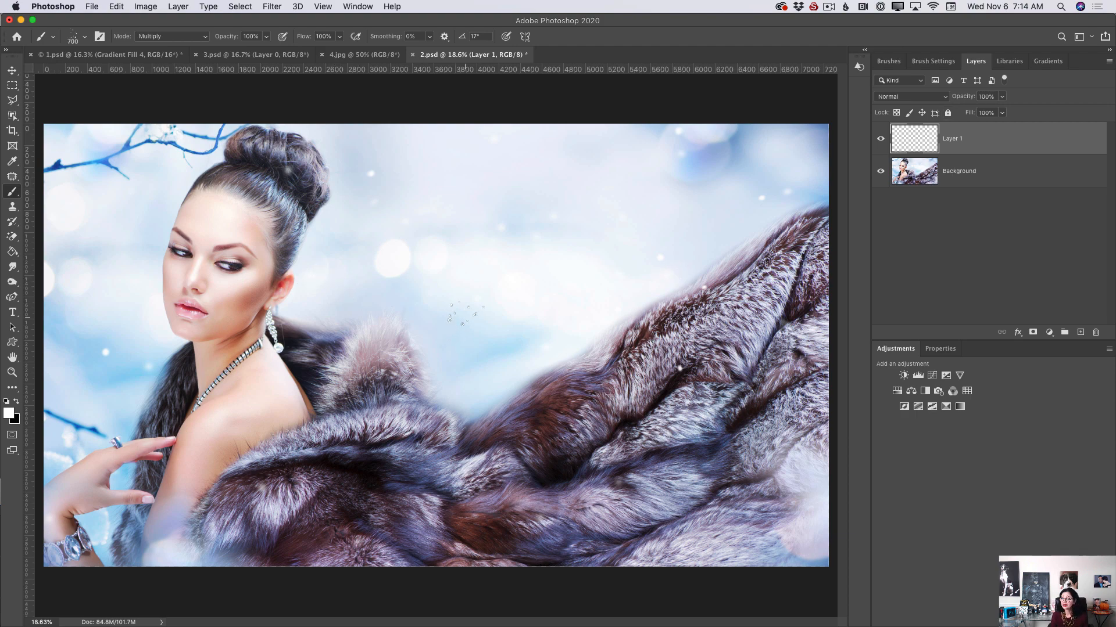
Enlarge the spatter brush to 2400 px and paint white snow spots over the sky, woman and fur on the new layer
{"action": "key", "text": "bracketright"}
{"action": "key", "text": "bracketright"}
{"action": "key", "text": "bracketright"}
{"action": "key", "text": "bracketright"}
{"action": "key", "text": "bracketright"}
{"action": "key", "text": "bracketright"}
{"action": "key", "text": "bracketright"}
{"action": "key", "text": "bracketright"}
{"action": "key", "text": "bracketright"}
{"action": "key", "text": "bracketright"}
{"action": "key", "text": "bracketright"}
{"action": "key", "text": "bracketright"}
{"action": "key", "text": "bracketright"}
{"action": "key", "text": "bracketright"}
{"action": "key", "text": "bracketright"}
{"action": "key", "text": "bracketright"}
{"action": "key", "text": "bracketright"}
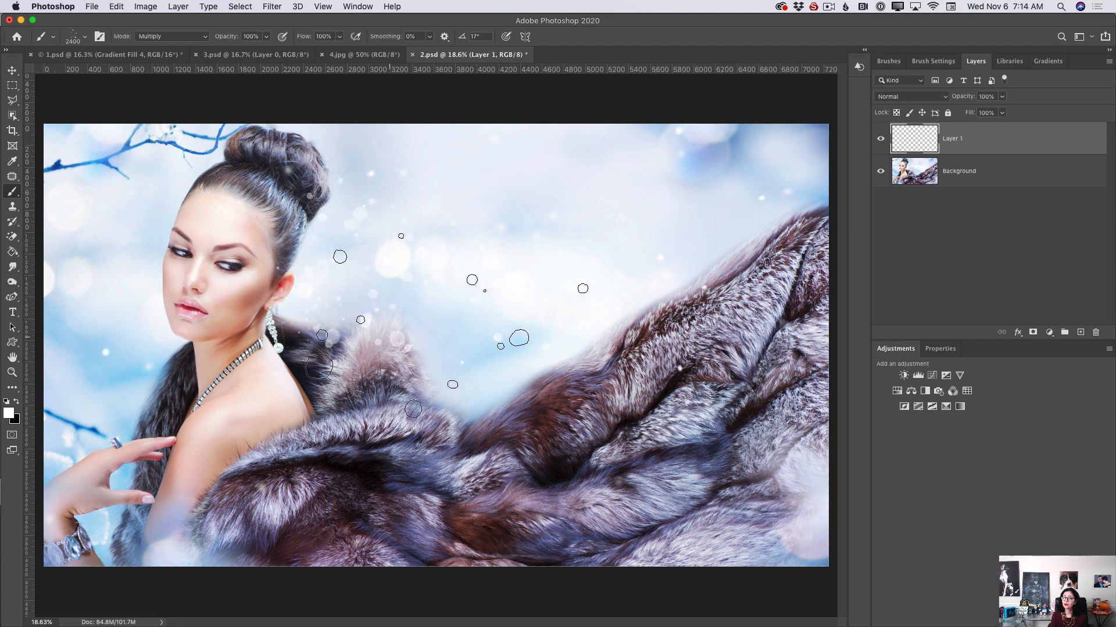
{"action": "mouse_move", "coordinate": [465, 273]}
{"action": "left_mouse_down"}
{"action": "mouse_move", "coordinate": [680, 441]}
{"action": "mouse_move", "coordinate": [517, 418]}
{"action": "mouse_move", "coordinate": [453, 395]}
{"action": "left_mouse_up"}
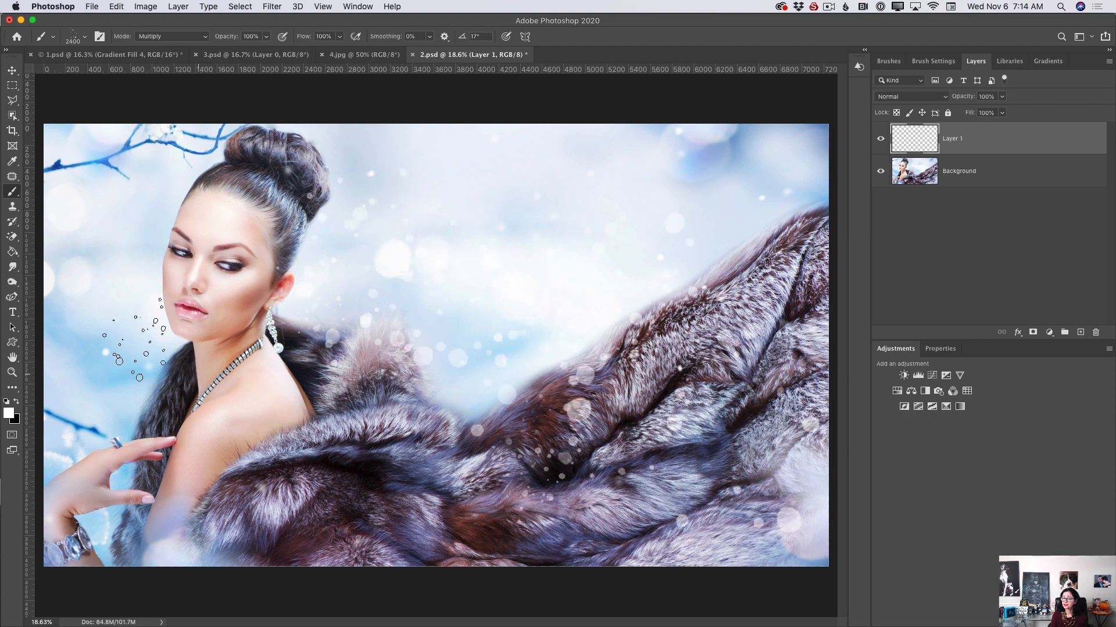
{"action": "mouse_move", "coordinate": [133, 342]}
{"action": "left_mouse_down"}
{"action": "mouse_move", "coordinate": [128, 360]}
{"action": "mouse_move", "coordinate": [198, 372]}
{"action": "mouse_move", "coordinate": [262, 361]}
{"action": "mouse_move", "coordinate": [186, 488]}
{"action": "left_mouse_up"}
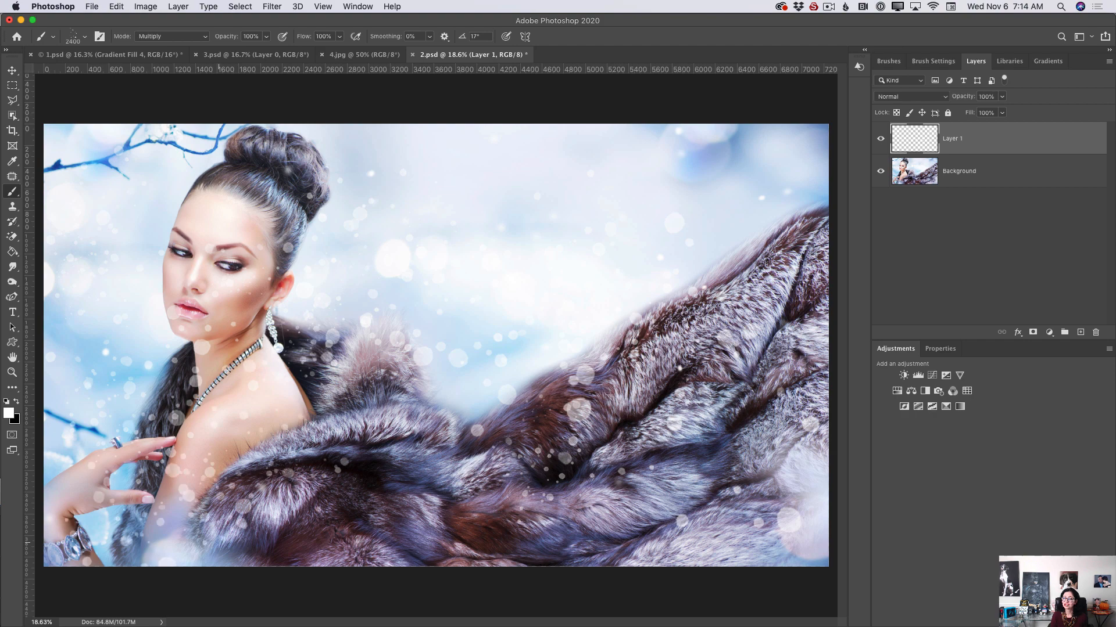
{"action": "left_click", "coordinate": [732, 465]}
{"action": "left_click", "coordinate": [424, 517]}
{"action": "left_click", "coordinate": [703, 290]}
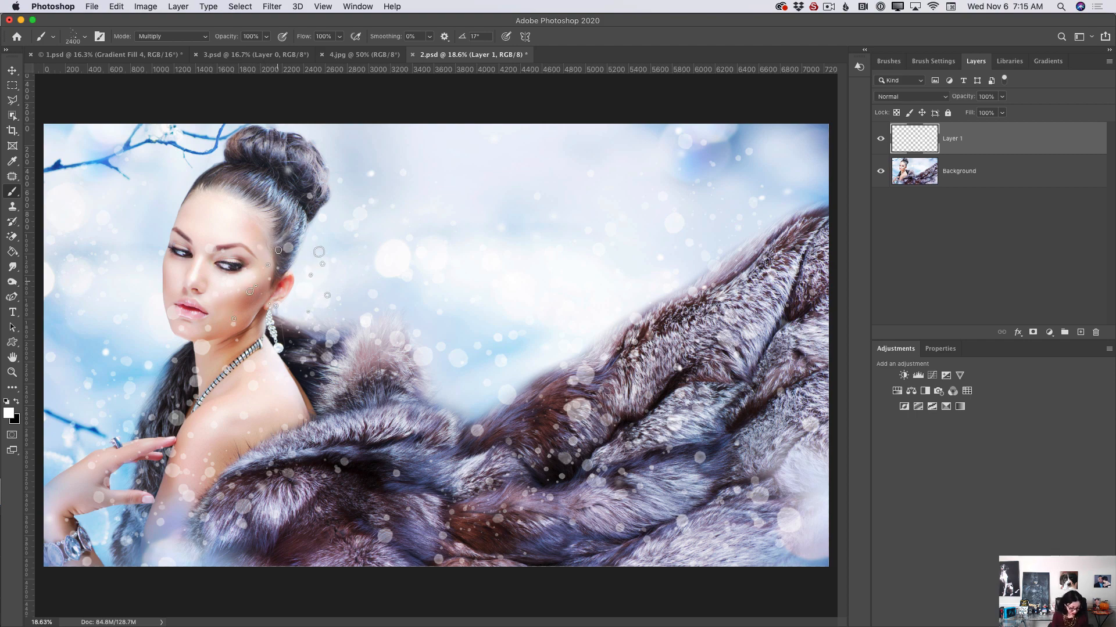
Reduce the brush to 1300 px, set its angle to 89° and paint more snow down the middle of the fur
{"action": "key", "text": "bracketleft"}
{"action": "key", "text": "bracketleft"}
{"action": "key", "text": "bracketleft"}
{"action": "key", "text": "bracketleft"}
{"action": "key", "text": "bracketleft"}
{"action": "key", "text": "bracketleft"}
{"action": "key", "text": "bracketleft"}
{"action": "key", "text": "bracketleft"}
{"action": "key", "text": "bracketleft"}
{"action": "key", "text": "bracketleft"}
{"action": "key", "text": "bracketleft"}
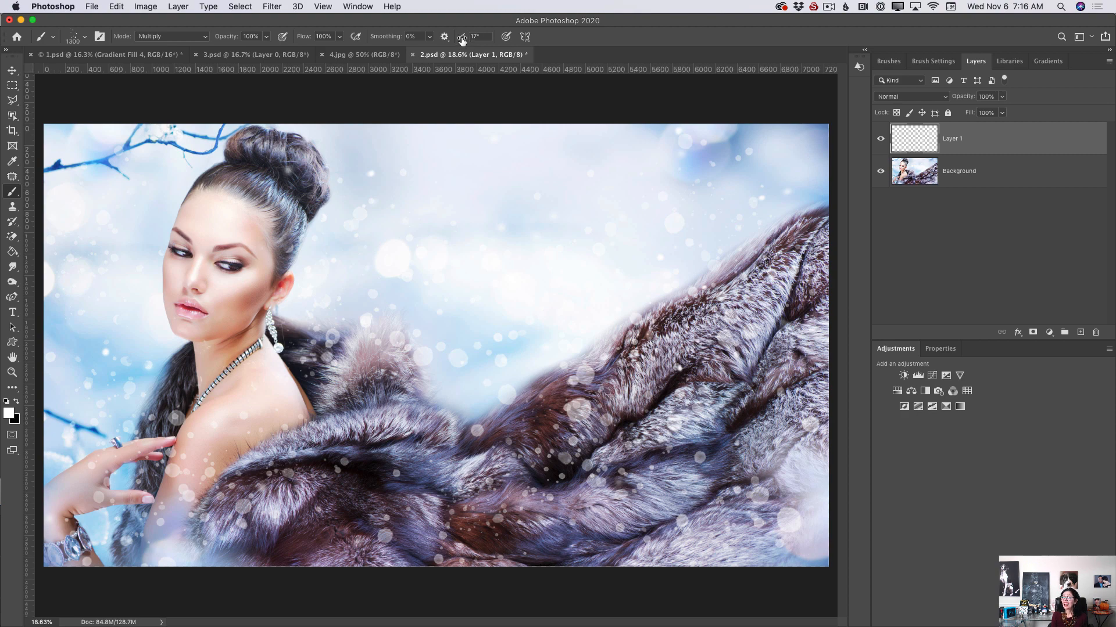
{"action": "mouse_move", "coordinate": [464, 41]}
{"action": "left_mouse_down"}
{"action": "mouse_move", "coordinate": [549, 36]}
{"action": "mouse_move", "coordinate": [485, 43]}
{"action": "mouse_move", "coordinate": [521, 38]}
{"action": "mouse_move", "coordinate": [506, 39]}
{"action": "left_mouse_up"}
{"action": "mouse_move", "coordinate": [473, 281]}
{"action": "left_mouse_down"}
{"action": "mouse_move", "coordinate": [508, 301]}
{"action": "mouse_move", "coordinate": [661, 466]}
{"action": "mouse_move", "coordinate": [606, 441]}
{"action": "mouse_move", "coordinate": [439, 460]}
{"action": "mouse_move", "coordinate": [439, 531]}
{"action": "mouse_move", "coordinate": [318, 548]}
{"action": "mouse_move", "coordinate": [229, 540]}
{"action": "mouse_move", "coordinate": [195, 596]}
{"action": "mouse_move", "coordinate": [384, 572]}
{"action": "mouse_move", "coordinate": [483, 578]}
{"action": "left_mouse_up"}
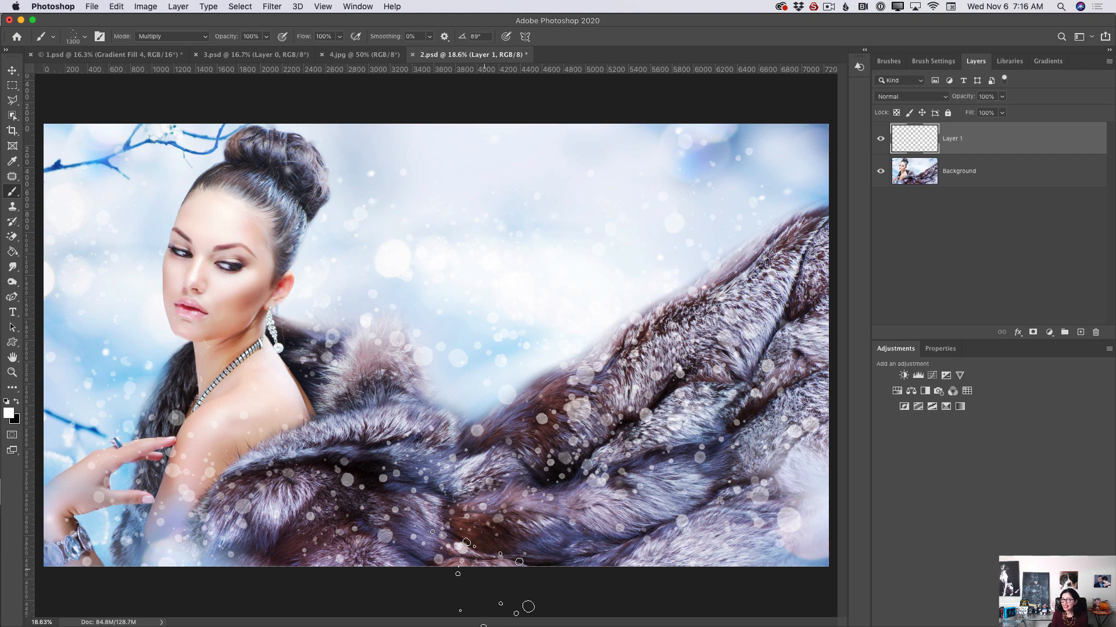
Open the Shapes panel and select the last shape in the Flowers group
{"action": "left_click", "coordinate": [12, 372]}
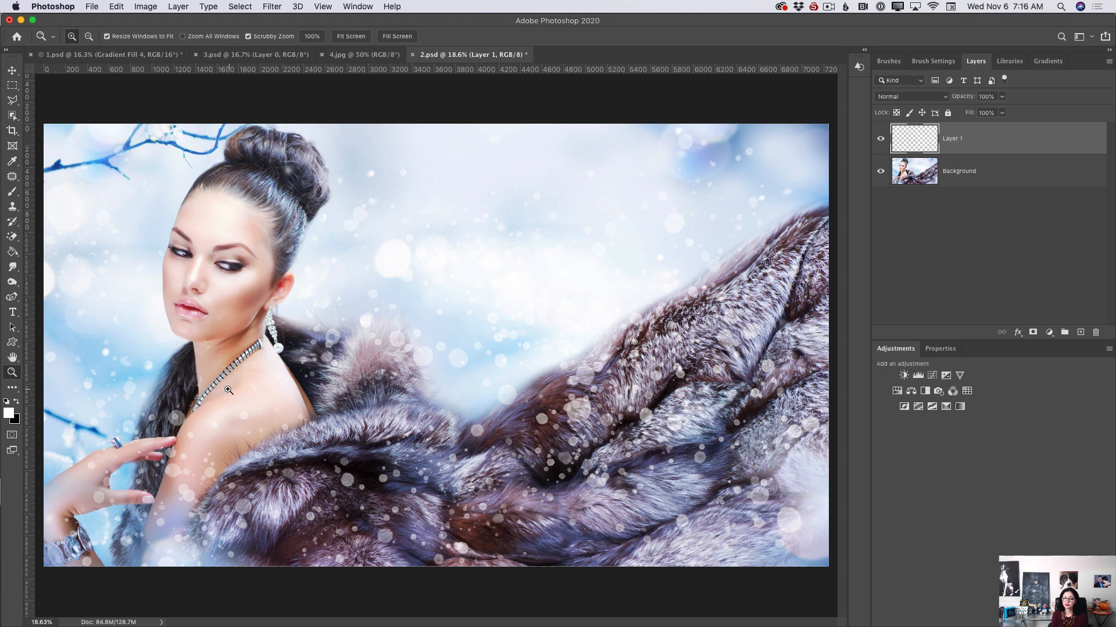
{"action": "left_click_drag", "start_coordinate": [190, 364], "coordinate": [120, 395]}
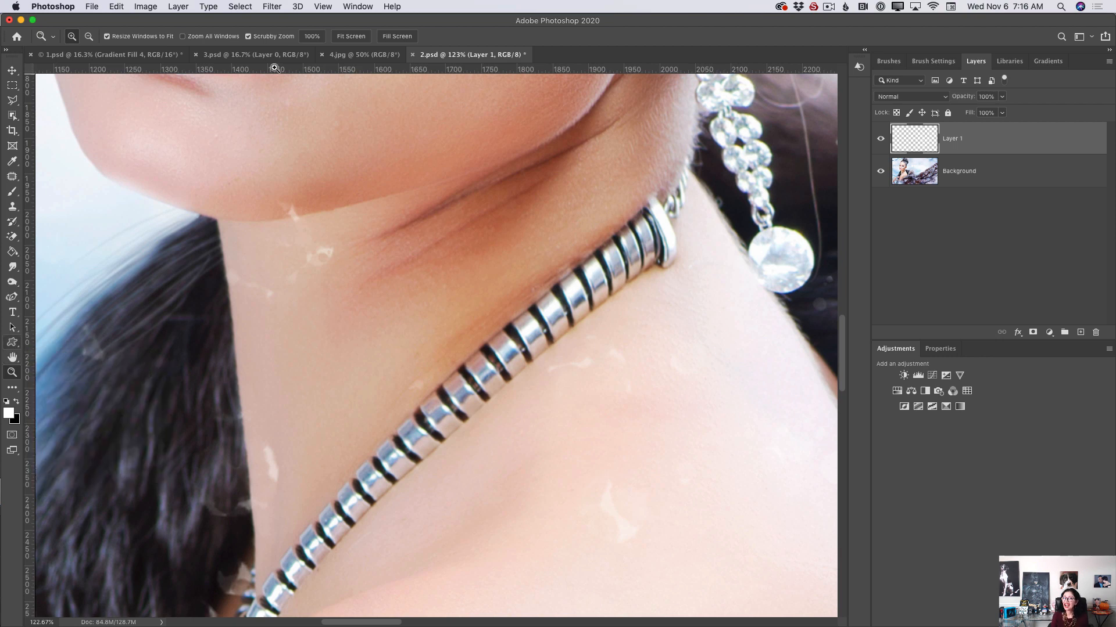
{"action": "left_click", "coordinate": [353, 9]}
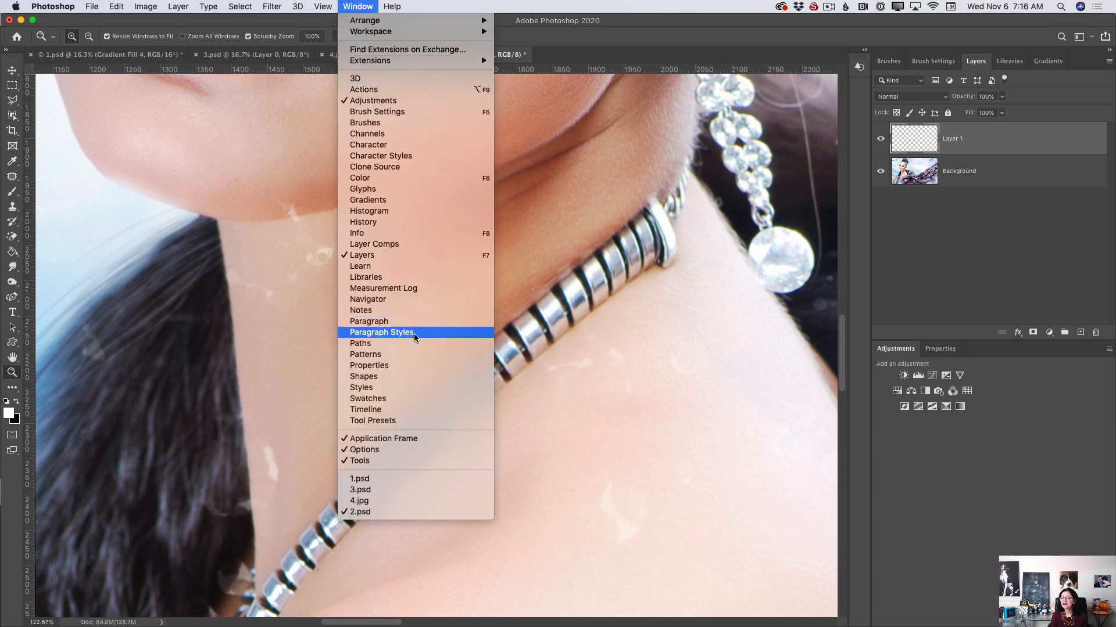
{"action": "left_click", "coordinate": [399, 377]}
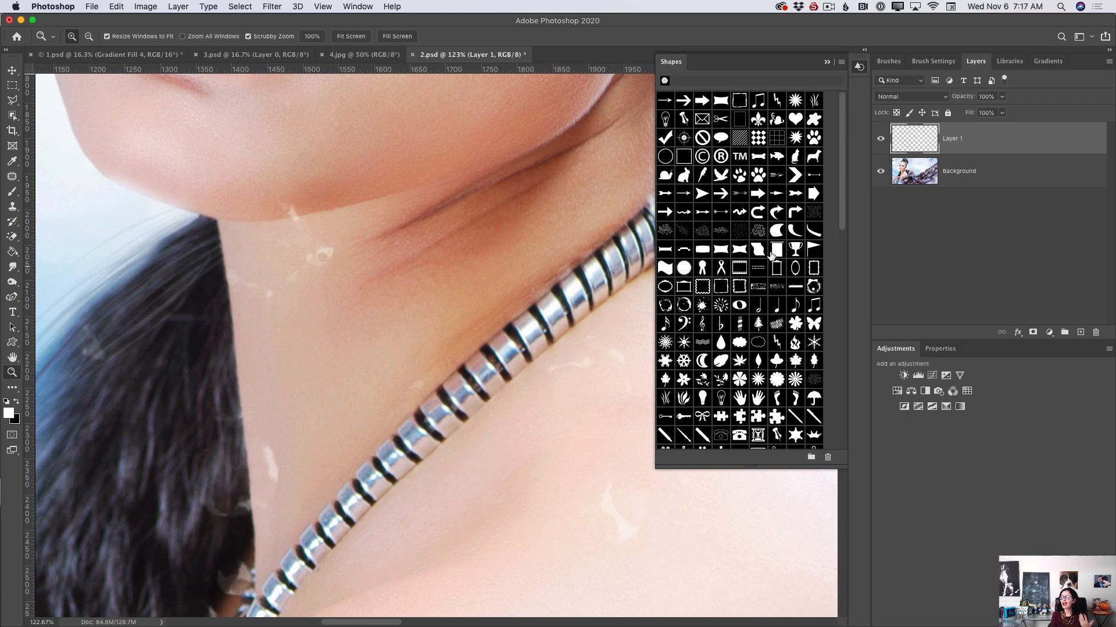
{"action": "left_click_drag", "start_coordinate": [842, 212], "coordinate": [840, 445]}
{"action": "left_click", "coordinate": [713, 440]}
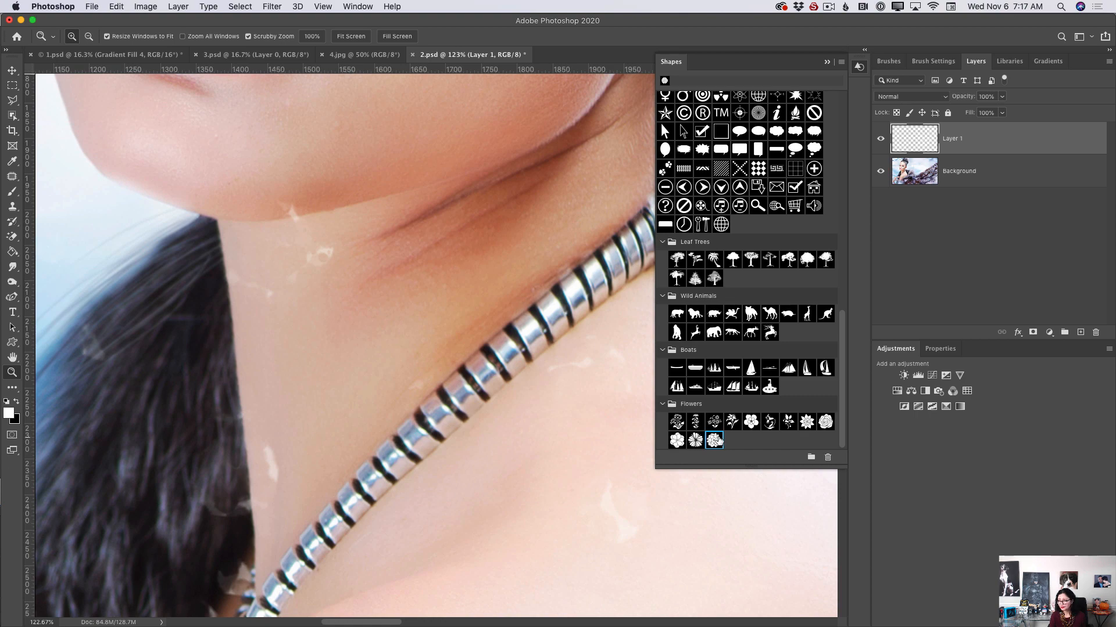
Place the selected flower shape on the image, scale it to 2.68% and position it on the necklace
{"action": "left_click_drag", "start_coordinate": [713, 440], "coordinate": [463, 391]}
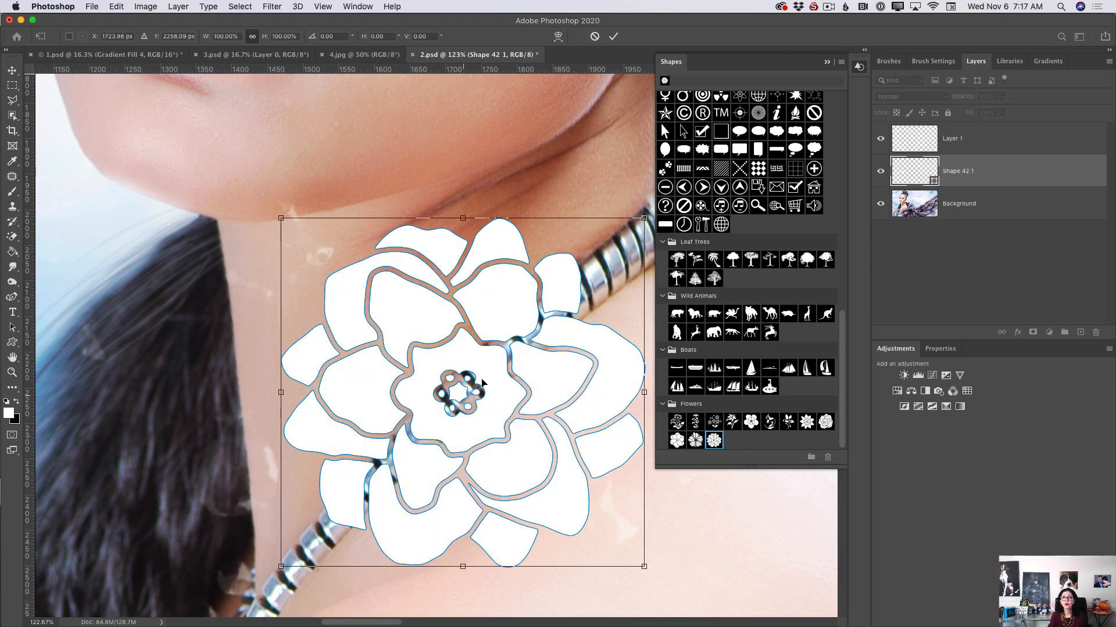
{"action": "left_click_drag", "start_coordinate": [281, 218], "coordinate": [439, 416]}
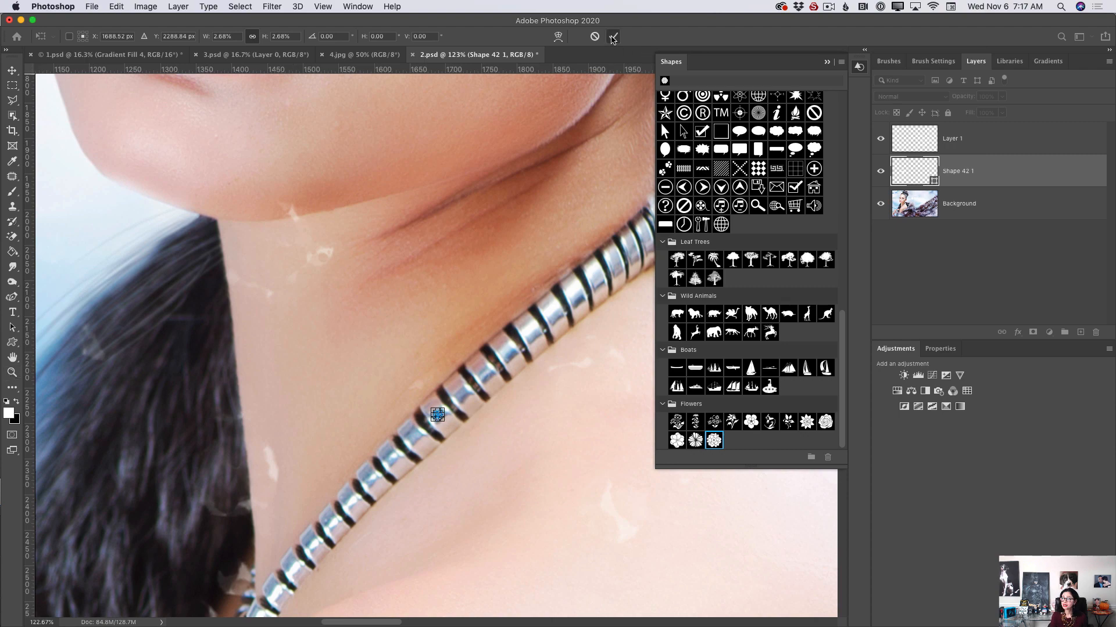
{"action": "left_click", "coordinate": [613, 36]}
{"action": "left_click", "coordinate": [827, 62]}
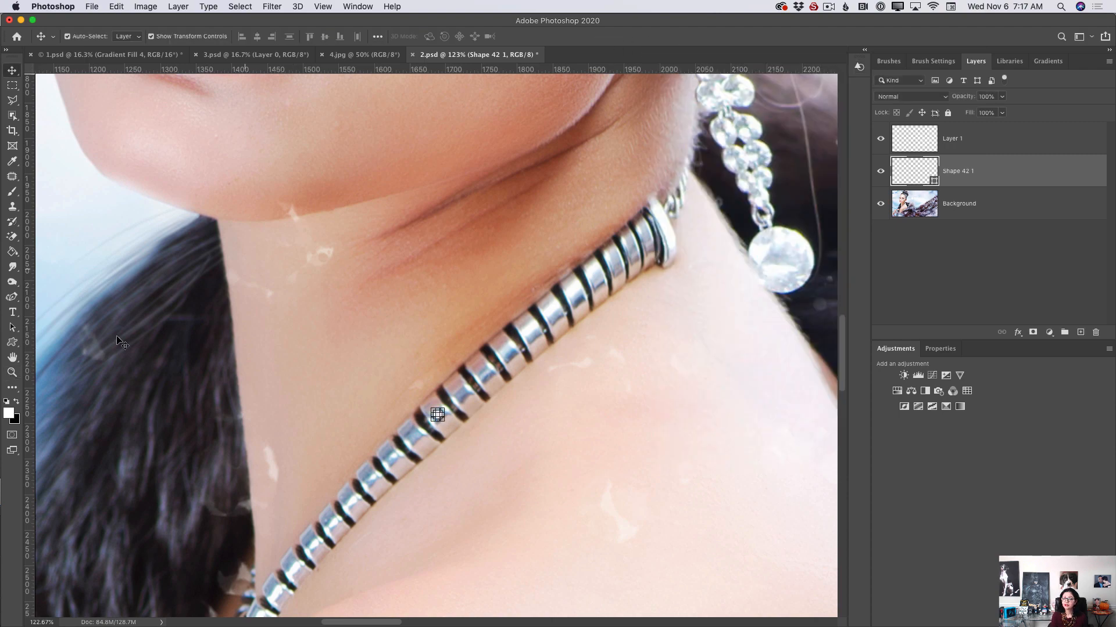
Examine the tiny flower on the necklace, comparing the whole image with a close-up view
{"action": "left_click", "coordinate": [12, 373]}
{"action": "left_click_drag", "start_coordinate": [451, 432], "coordinate": [363, 406]}
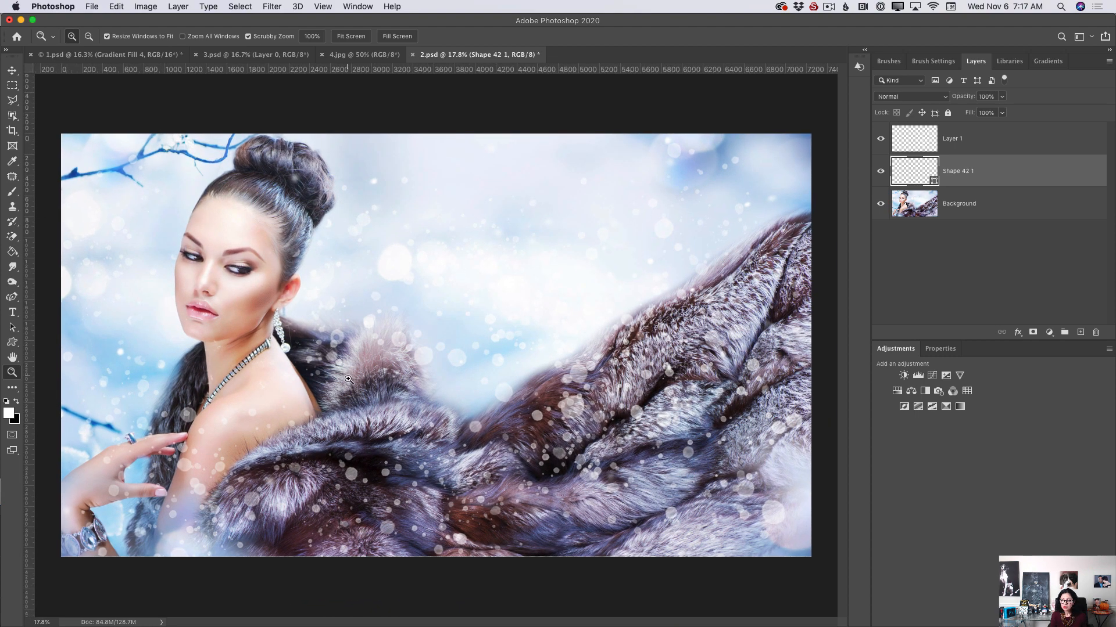
{"action": "key", "text": "super+0"}
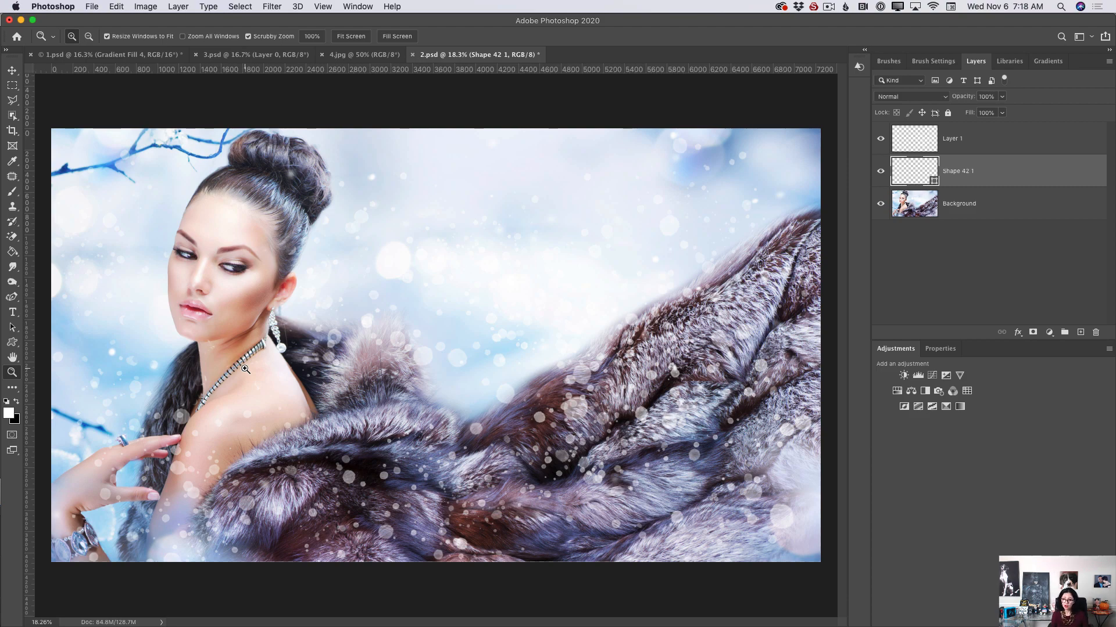
{"action": "left_click_drag", "start_coordinate": [210, 374], "coordinate": [354, 438]}
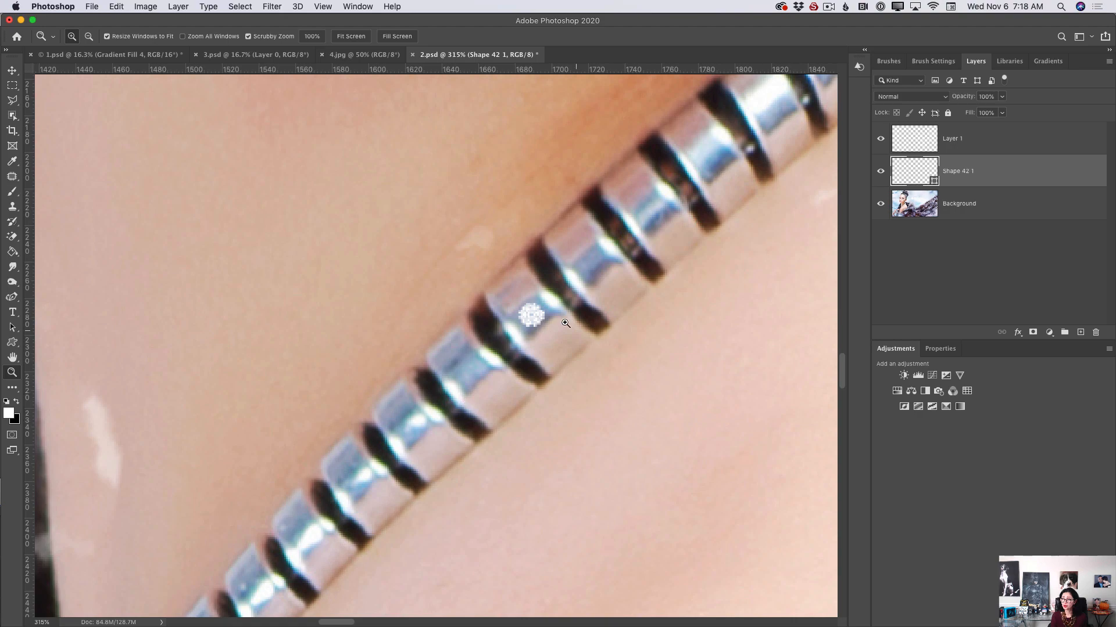
{"action": "left_click_drag", "start_coordinate": [564, 323], "coordinate": [539, 360]}
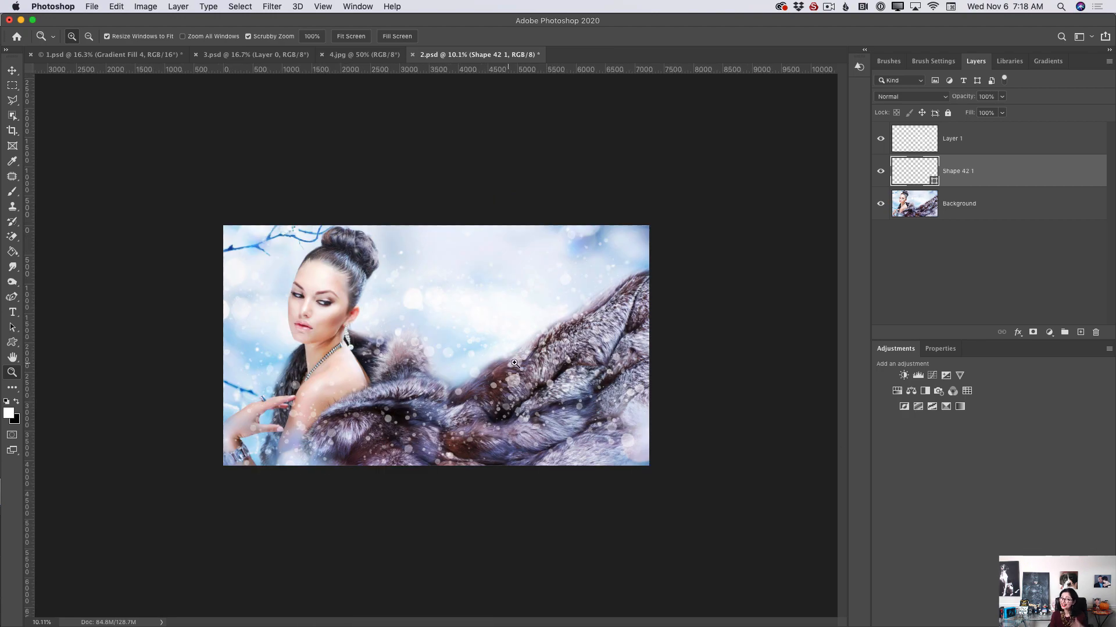
{"action": "left_click_drag", "start_coordinate": [363, 344], "coordinate": [416, 370]}
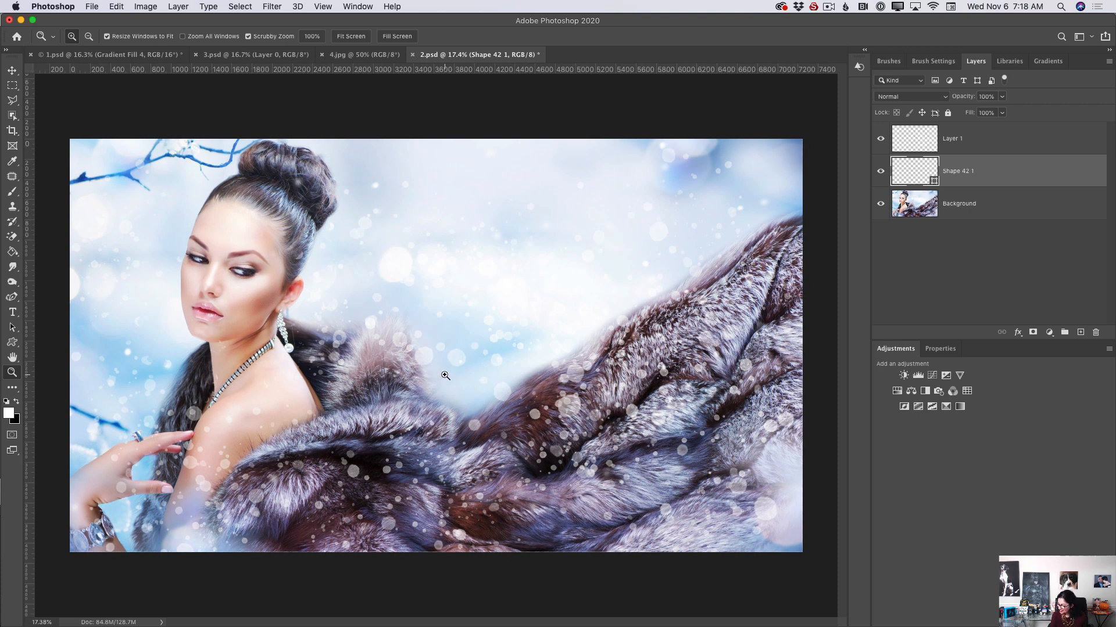
Fit the flower shape's layer to the view to inspect its pixels, and return to the whole image
{"action": "left_click", "coordinate": [322, 7]}
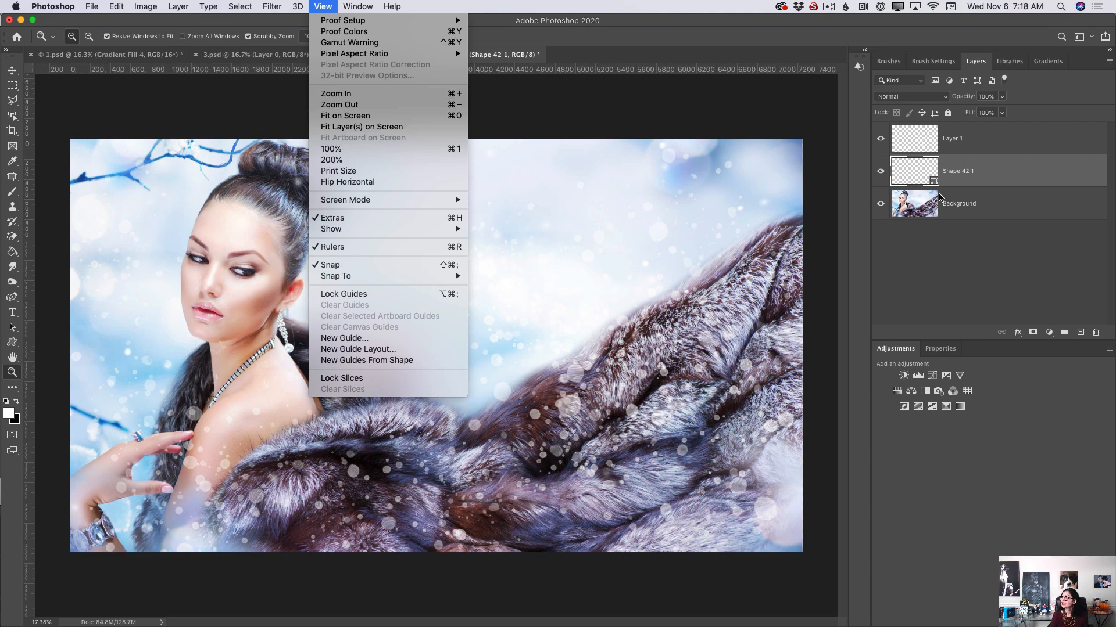
{"action": "left_click", "coordinate": [940, 193]}
{"action": "left_click", "coordinate": [934, 182], "text": "alt"}
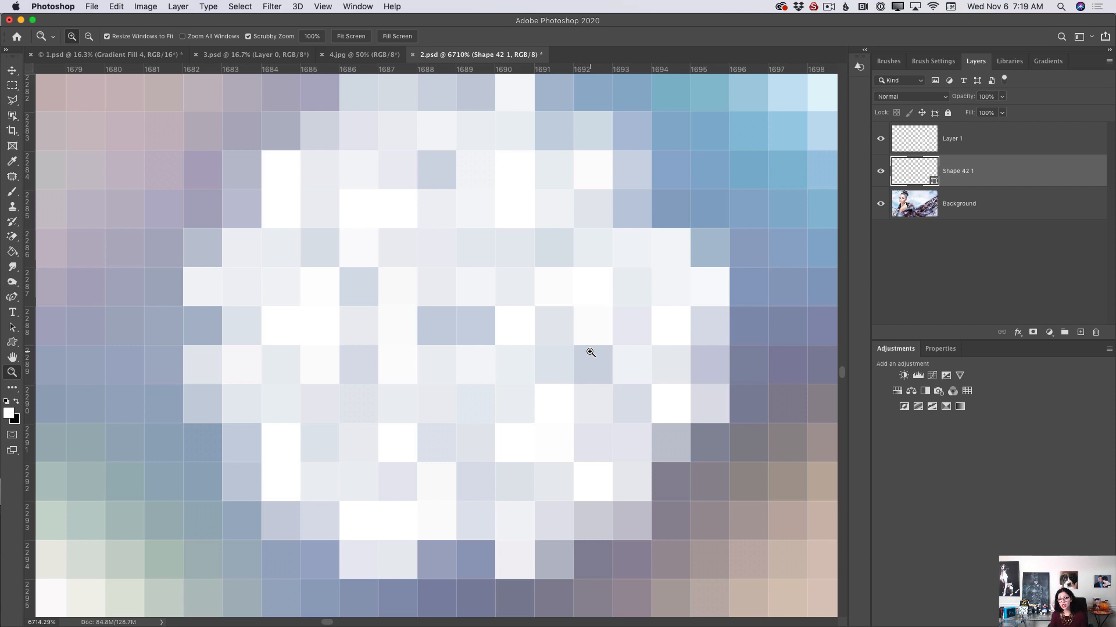
{"action": "left_click_drag", "start_coordinate": [568, 354], "coordinate": [348, 356]}
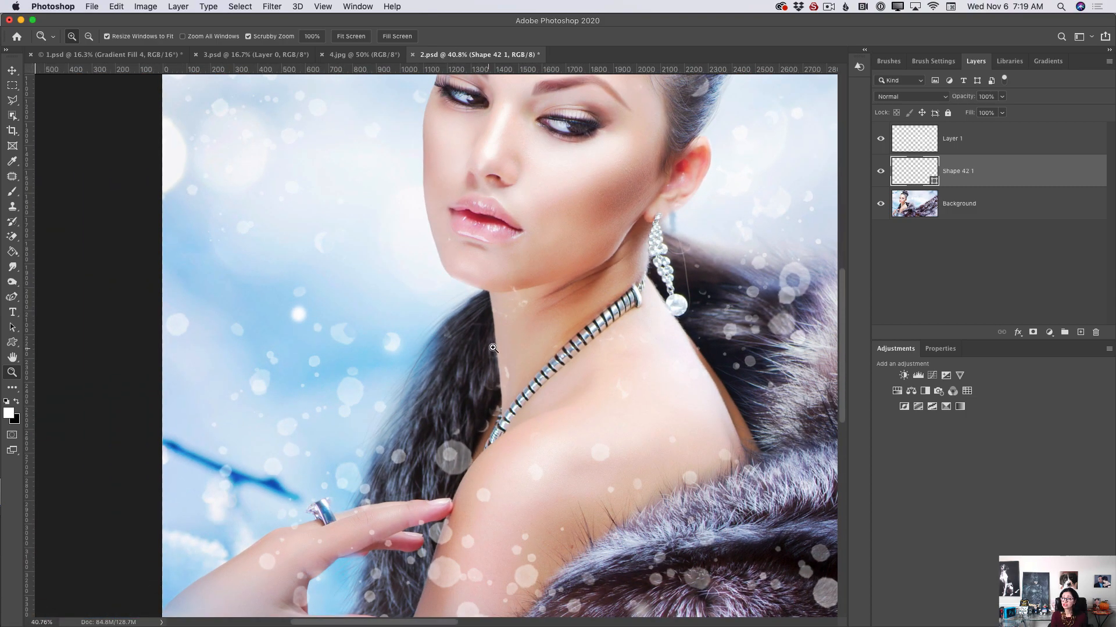
{"action": "left_click_drag", "start_coordinate": [493, 349], "coordinate": [457, 368]}
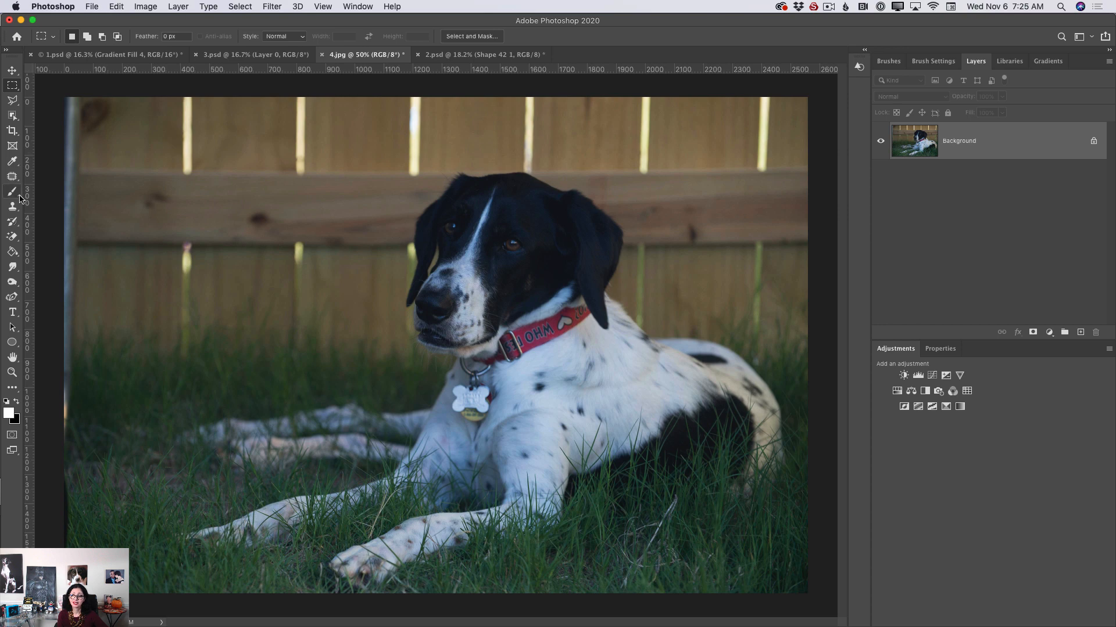
Select the second bright gap along the fence's upper edge with the Rectangular Marquee tool and open Content-Aware Fill for it
{"action": "left_click", "coordinate": [12, 87]}
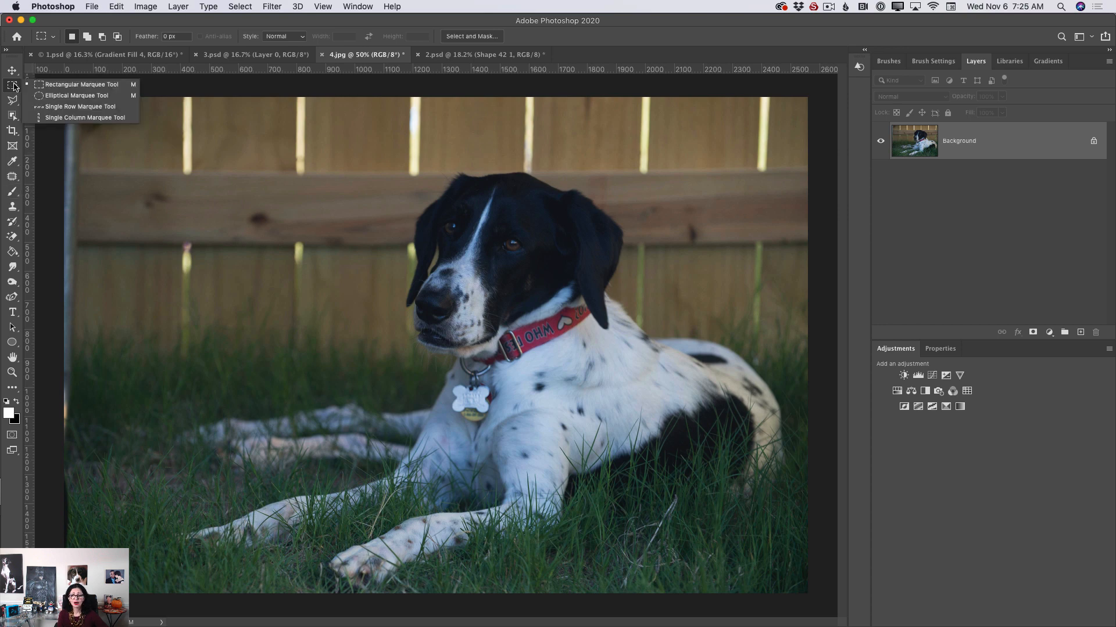
{"action": "left_click", "coordinate": [56, 87]}
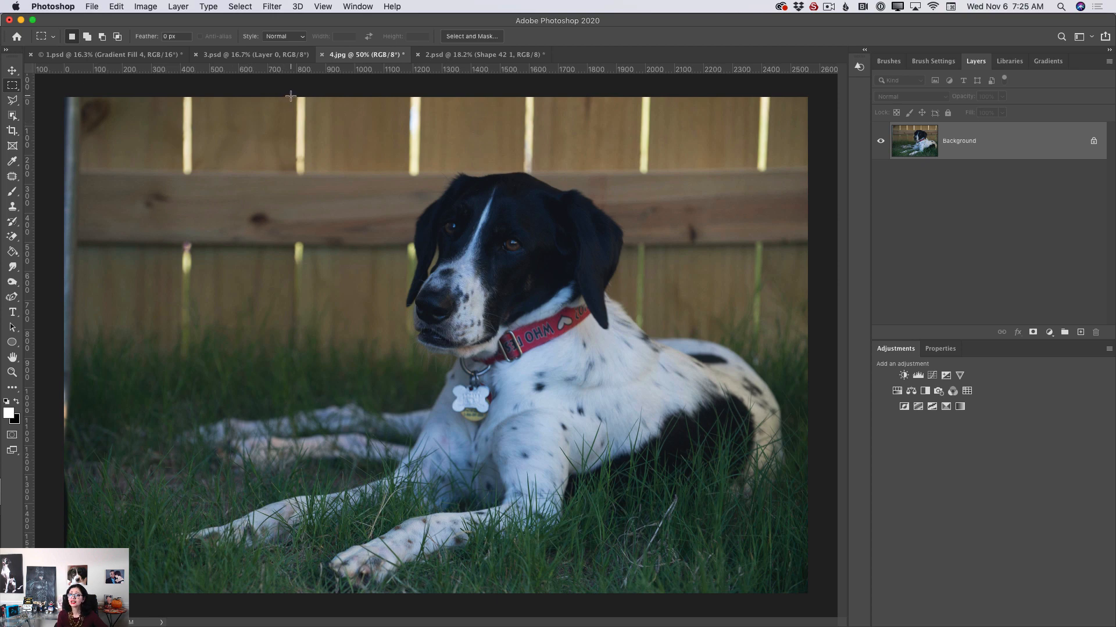
{"action": "left_click_drag", "start_coordinate": [291, 95], "coordinate": [309, 175]}
{"action": "left_click", "coordinate": [116, 6]}
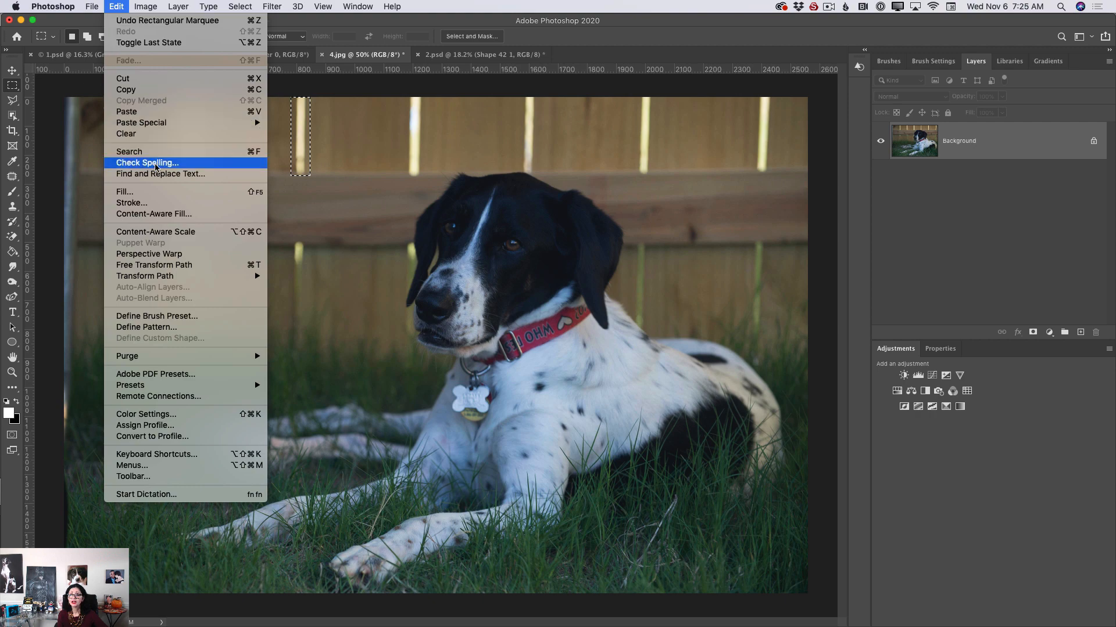
{"action": "left_click", "coordinate": [170, 215]}
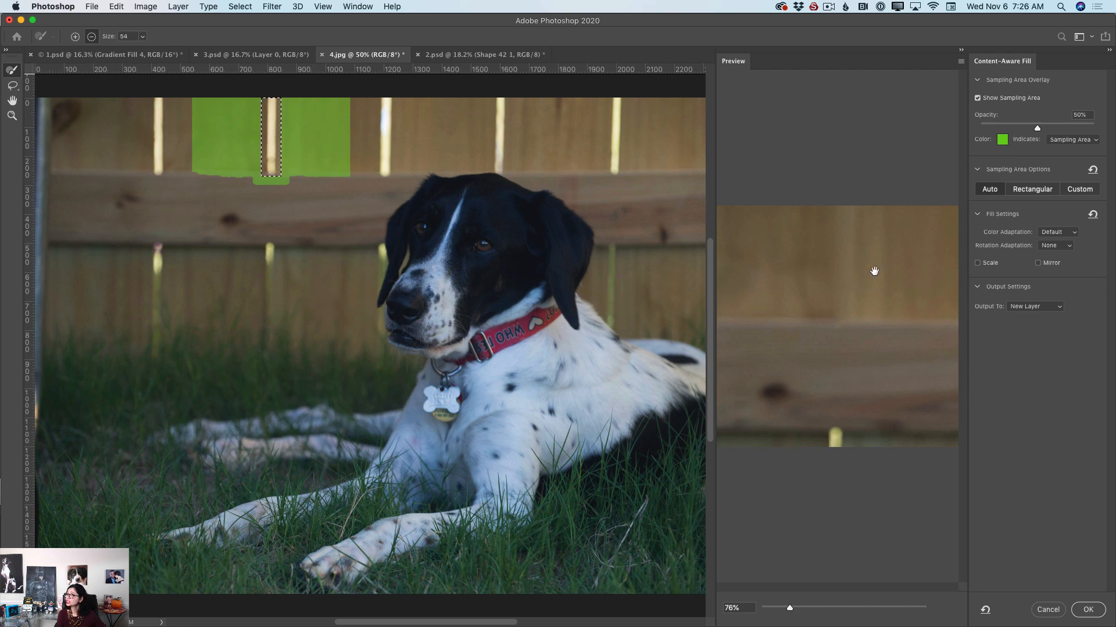
Try Rectangular sampling, switch to a Custom sampling area painted around the fence gap, and apply the fill to a new layer
{"action": "left_click", "coordinate": [1022, 190]}
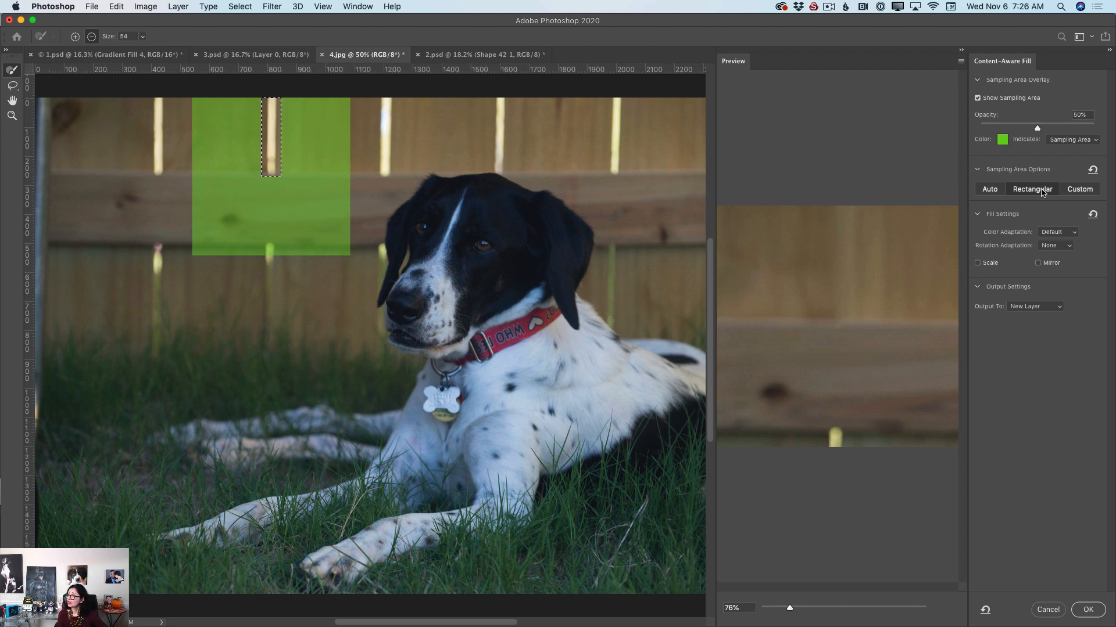
{"action": "left_click", "coordinate": [1077, 190]}
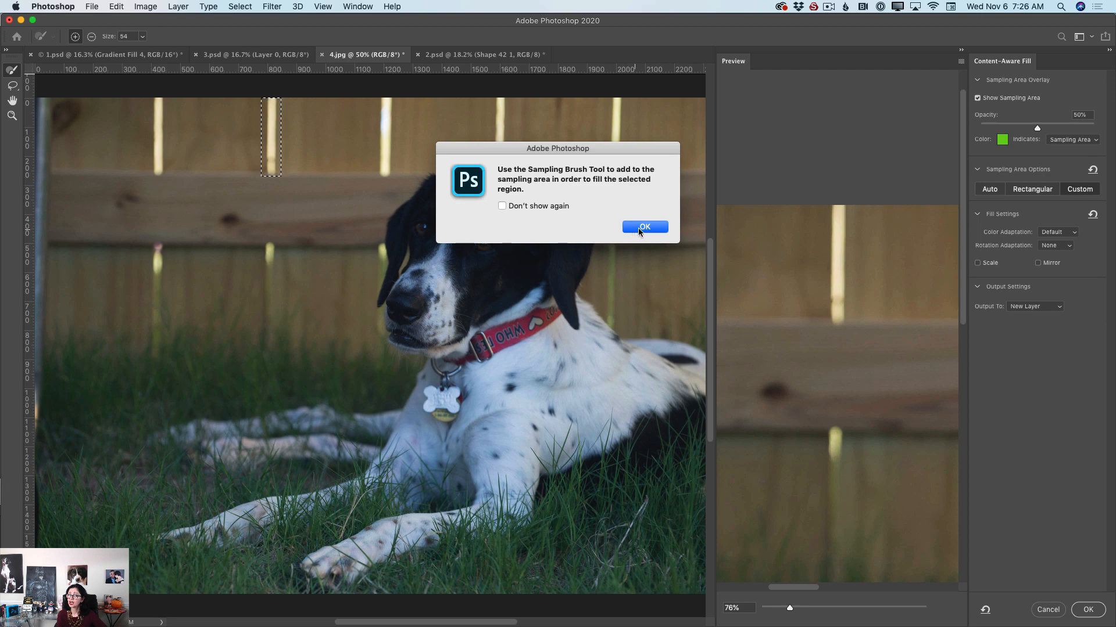
{"action": "left_click", "coordinate": [643, 227]}
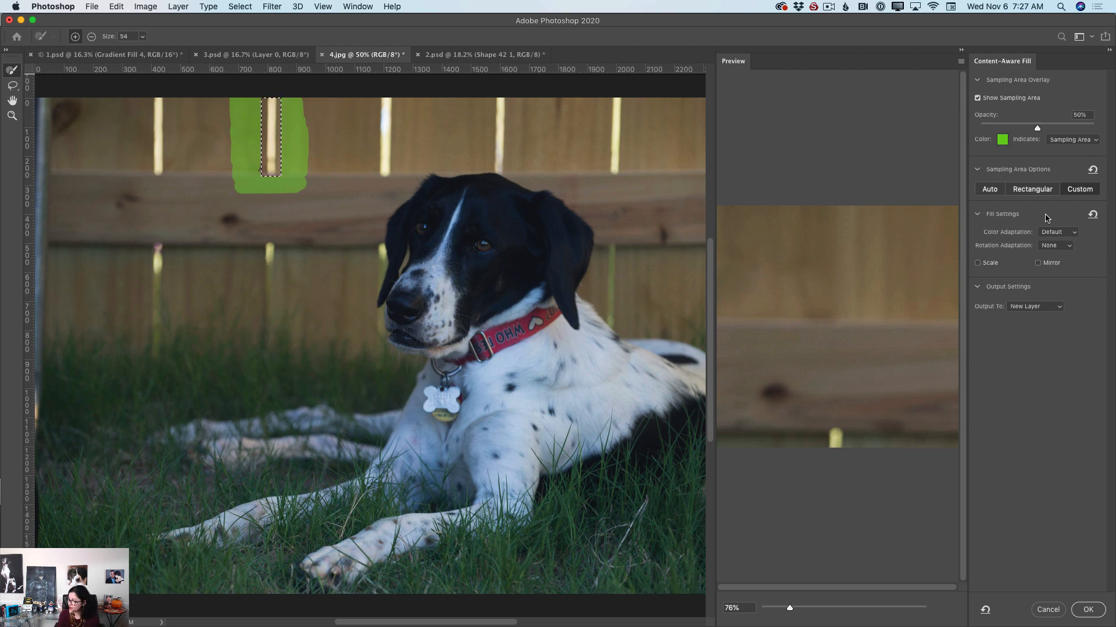
{"action": "left_click", "coordinate": [1085, 609]}
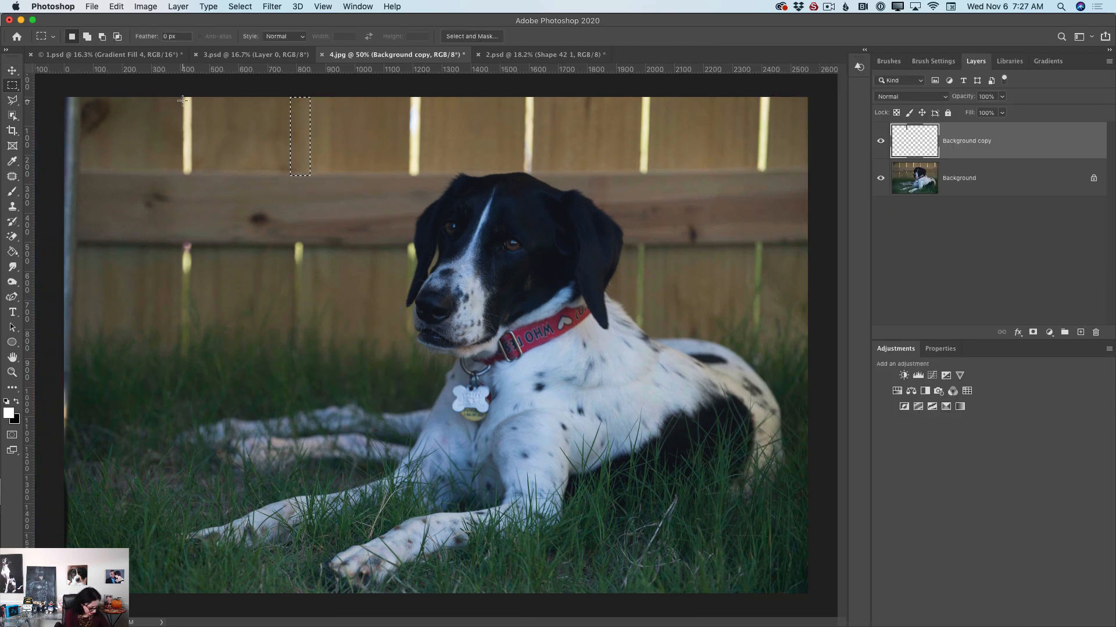
Clear the marquee selection and make the Background layer active with the Move tool
{"action": "key", "text": "super+d"}
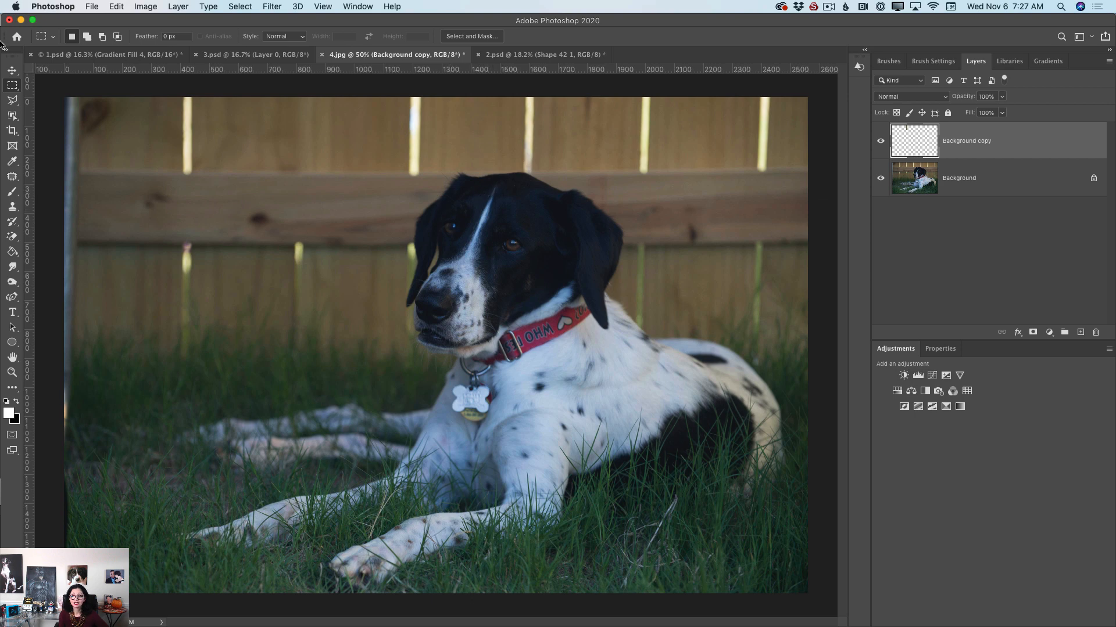
{"action": "left_click", "coordinate": [12, 69]}
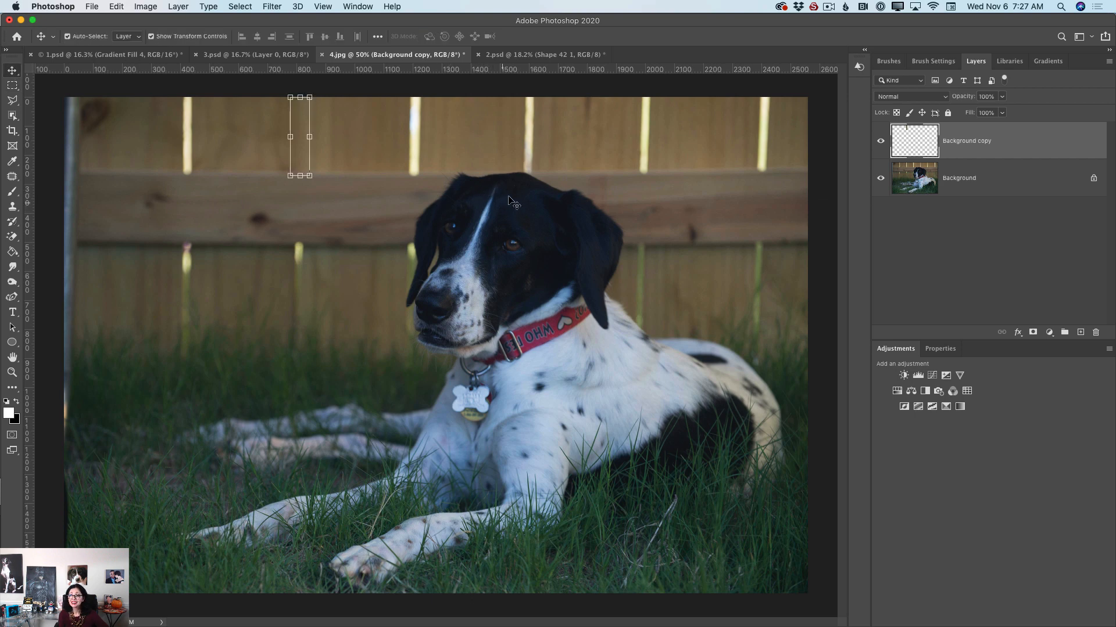
{"action": "left_click", "coordinate": [991, 187]}
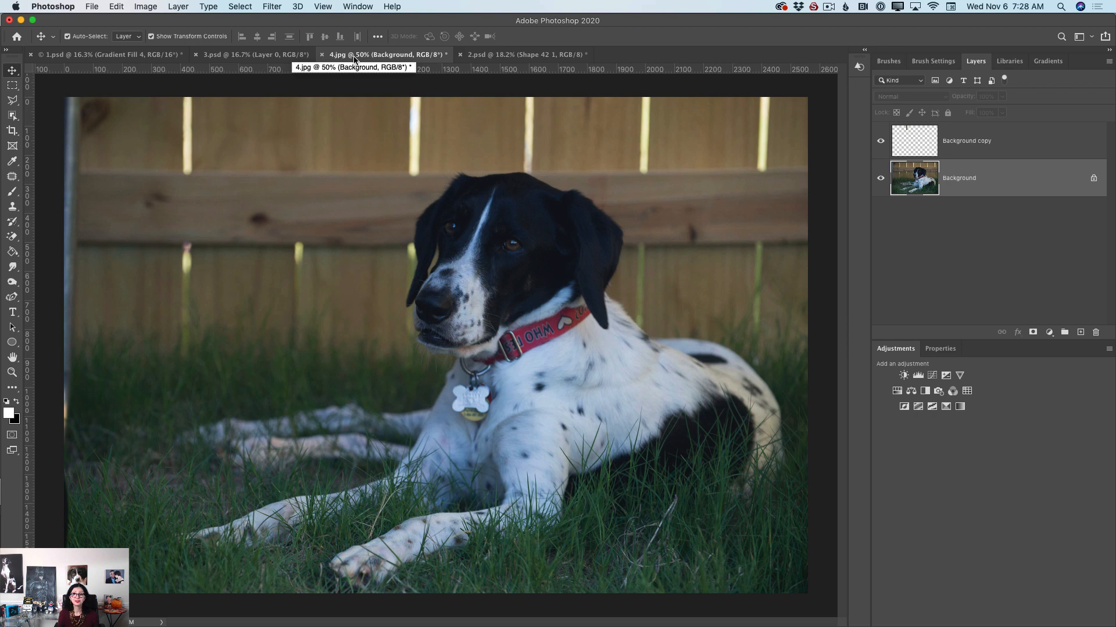
Close all other open documents without saving their changes, keeping only 4.jpg open
{"action": "left_click", "coordinate": [92, 7]}
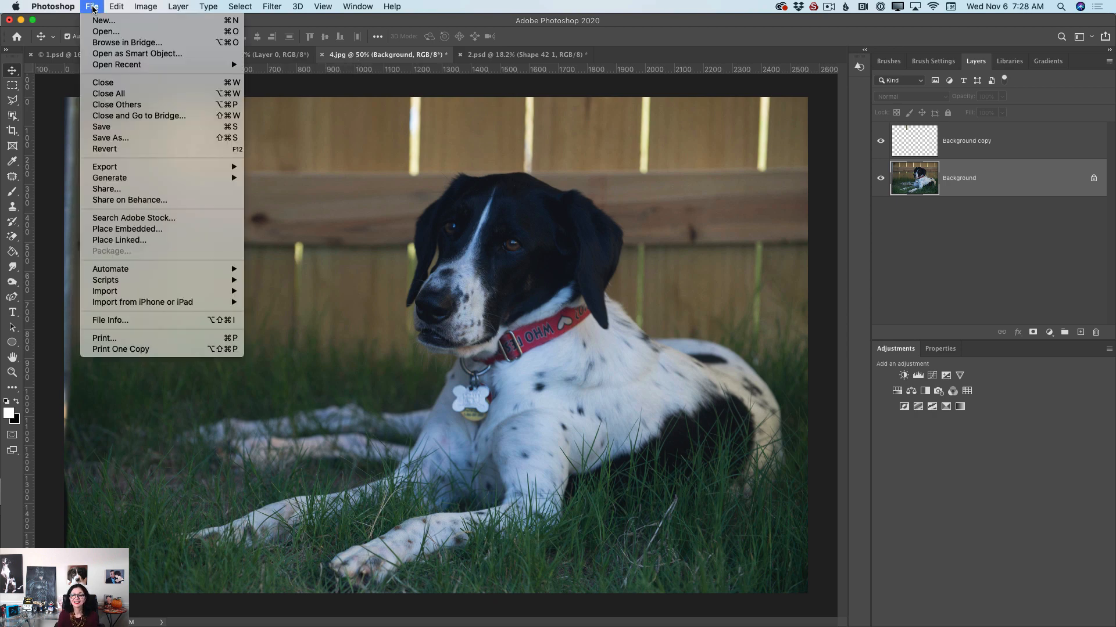
{"action": "left_click", "coordinate": [136, 107]}
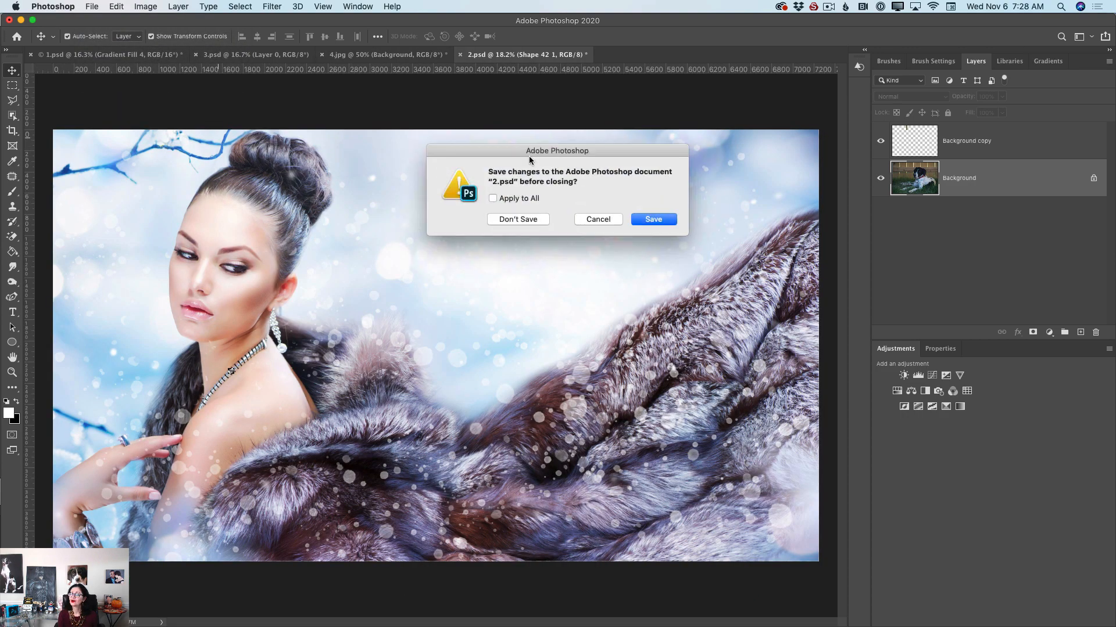
{"action": "left_click", "coordinate": [529, 221]}
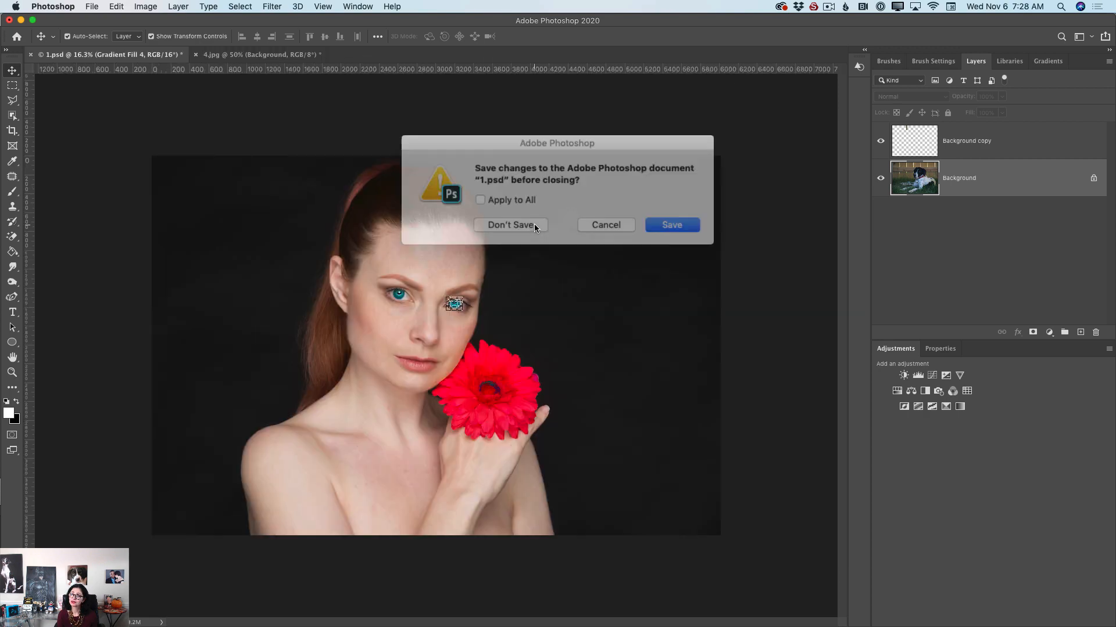
{"action": "left_click", "coordinate": [529, 221]}
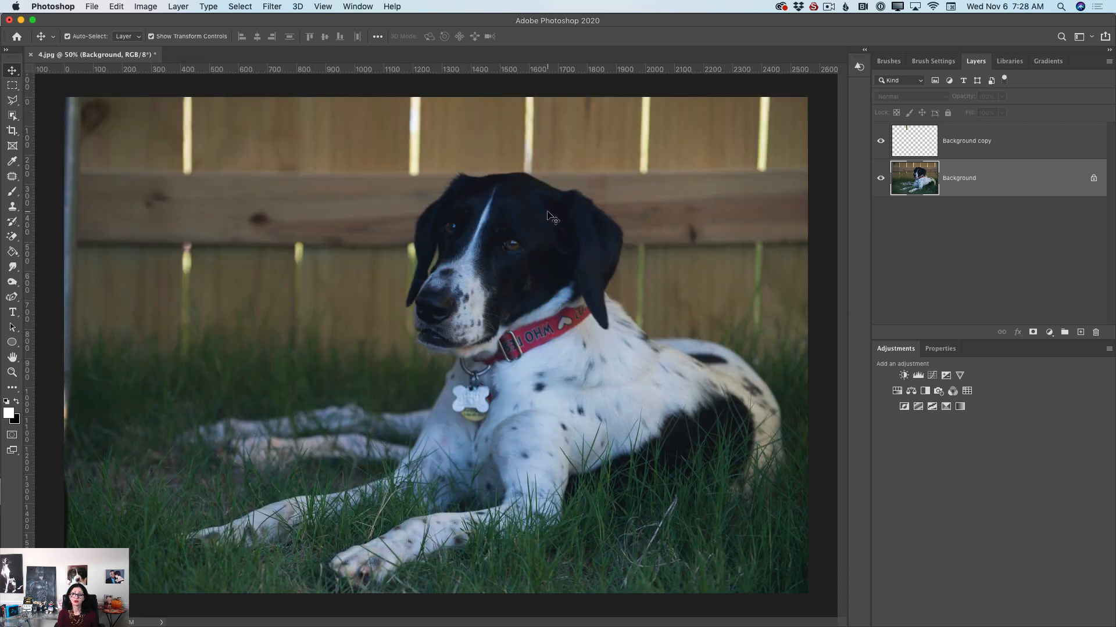